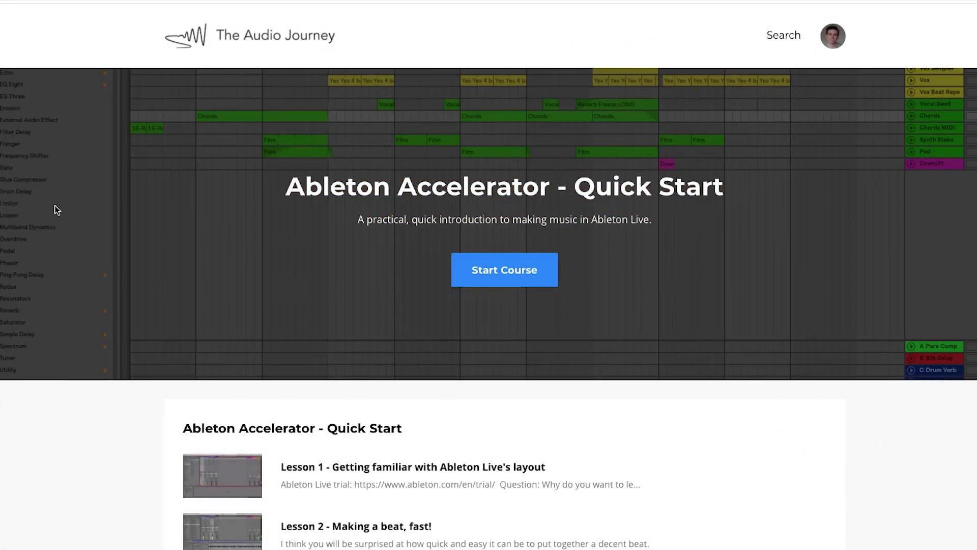
# - Scroll down the Ableton Accelerator course page toward Lesson 2 - Making a beat, fast!
pyautogui.scroll(-3, 56, 209)
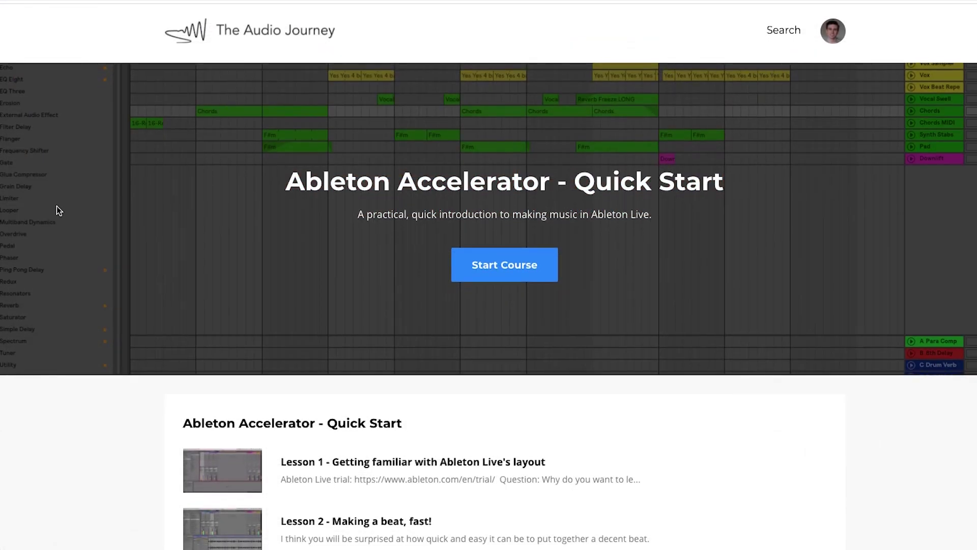
pyautogui.scroll(-3, 127, 244)
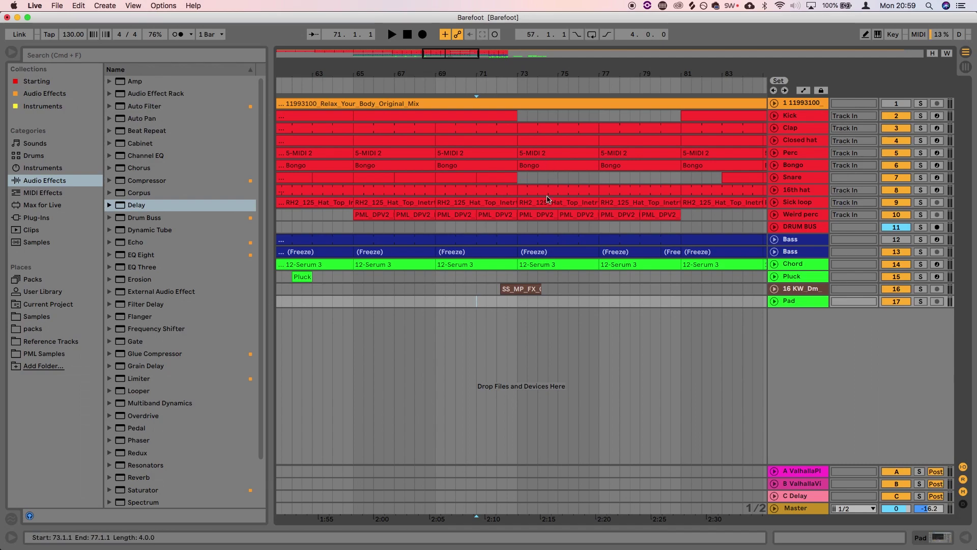
pyautogui.hscroll(2, 525, 227)
pyautogui.hscroll(5, 523, 229)
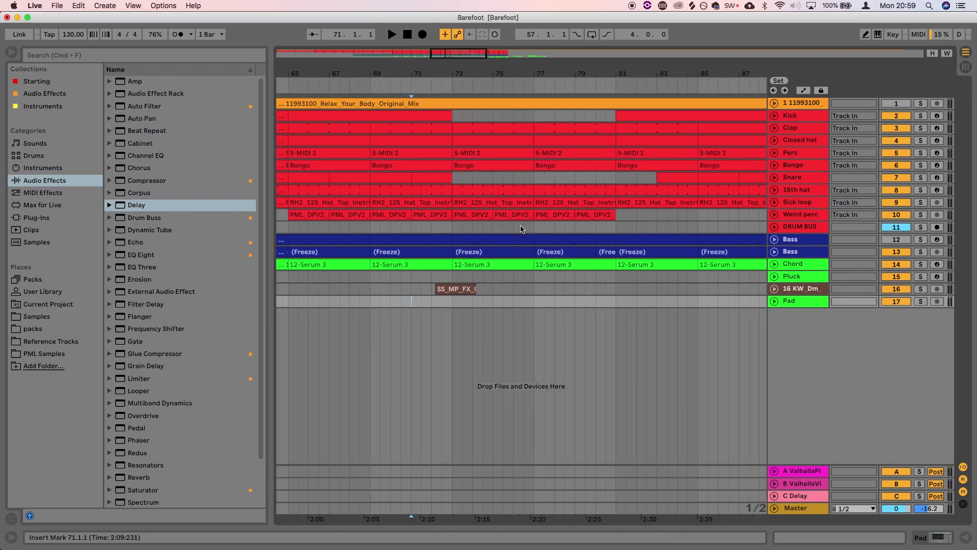
pyautogui.click(409, 228)
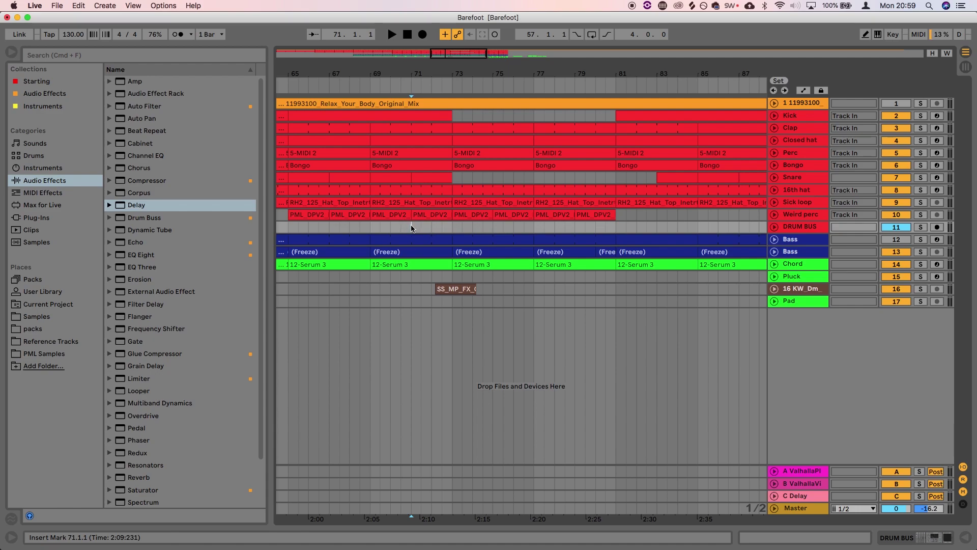
pyautogui.moveTo(412, 225); pyautogui.dragTo(658, 232)
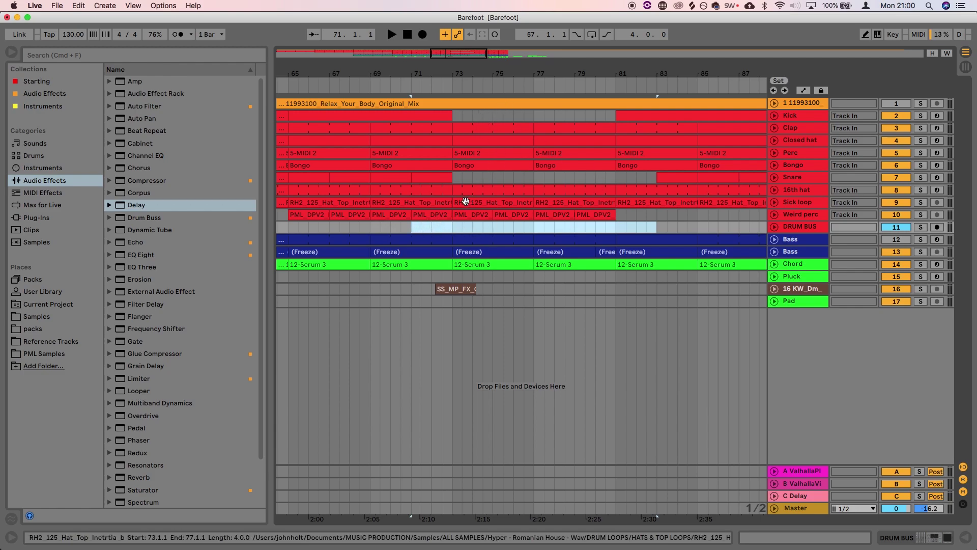
pyautogui.press('space')
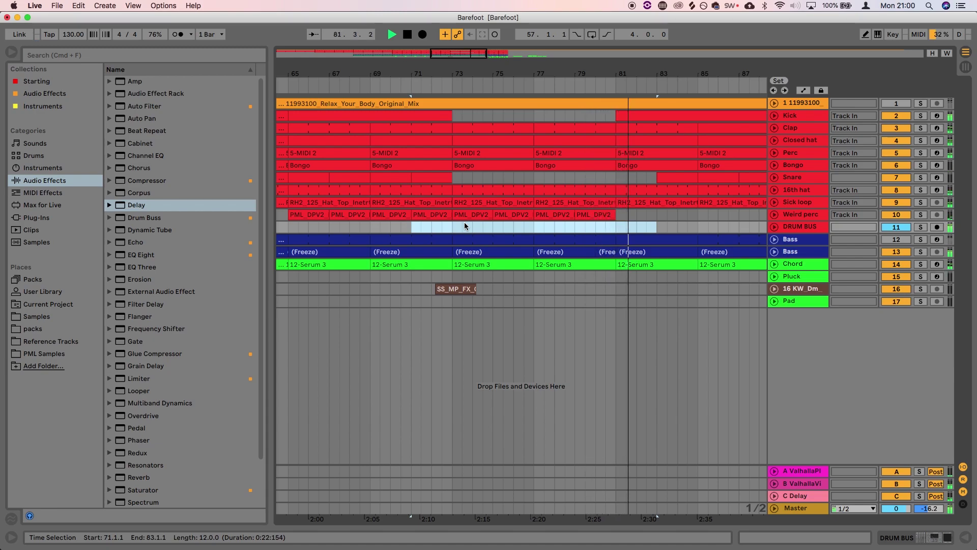
pyautogui.press('space')
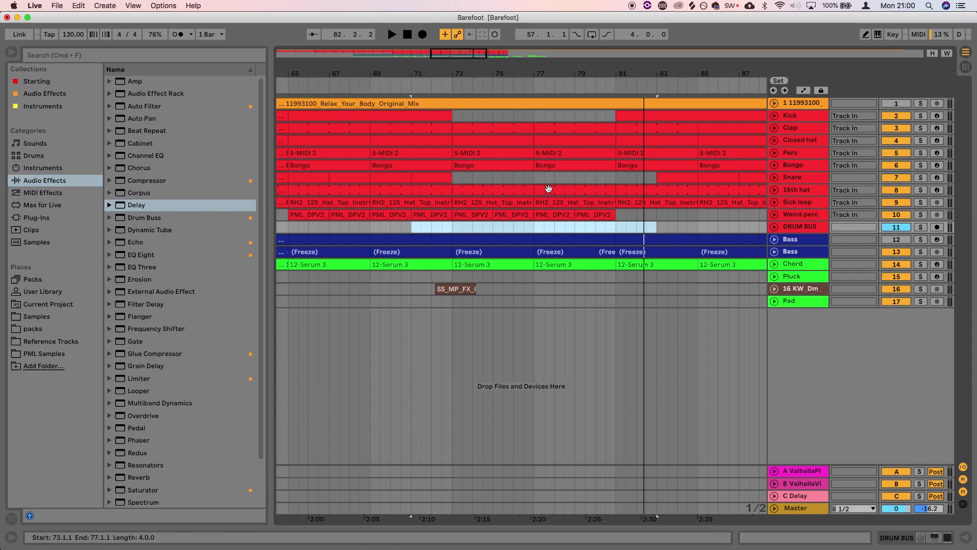
# - Load an Auto Filter from Audio Effects onto the DRUM BUS device chain
pyautogui.click(801, 228)
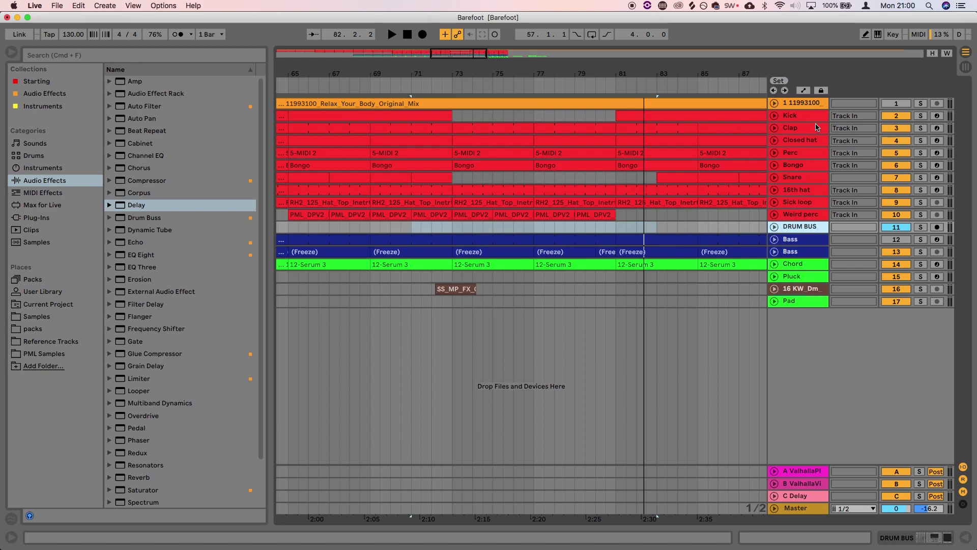
pyautogui.click(798, 118)
pyautogui.keyDown('shift'); pyautogui.click(802, 213); pyautogui.keyUp('shift')
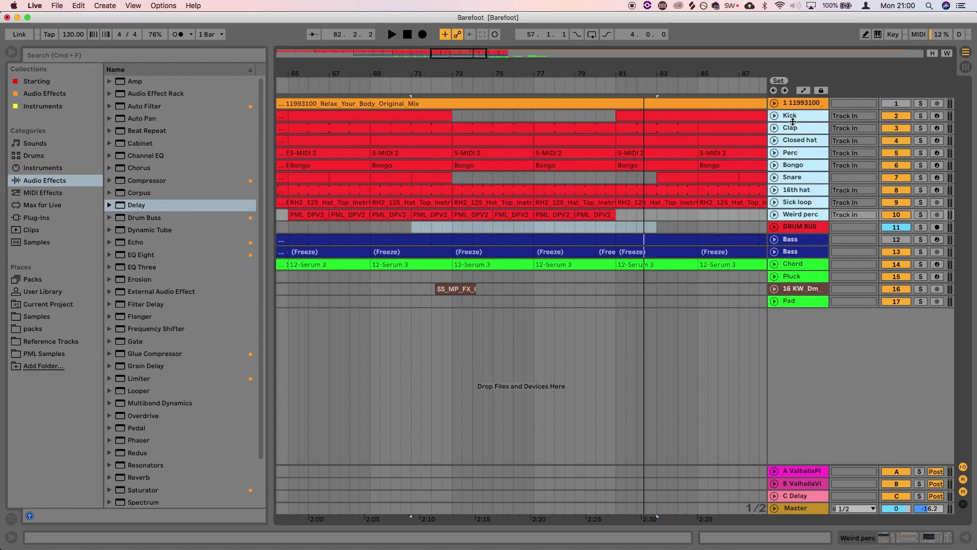
pyautogui.click(797, 229)
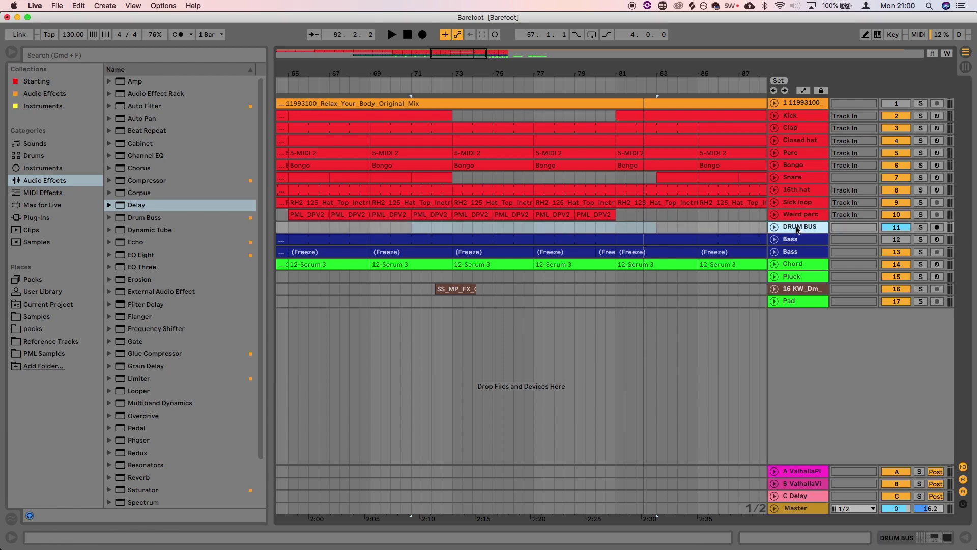
pyautogui.doubleClick(805, 226)
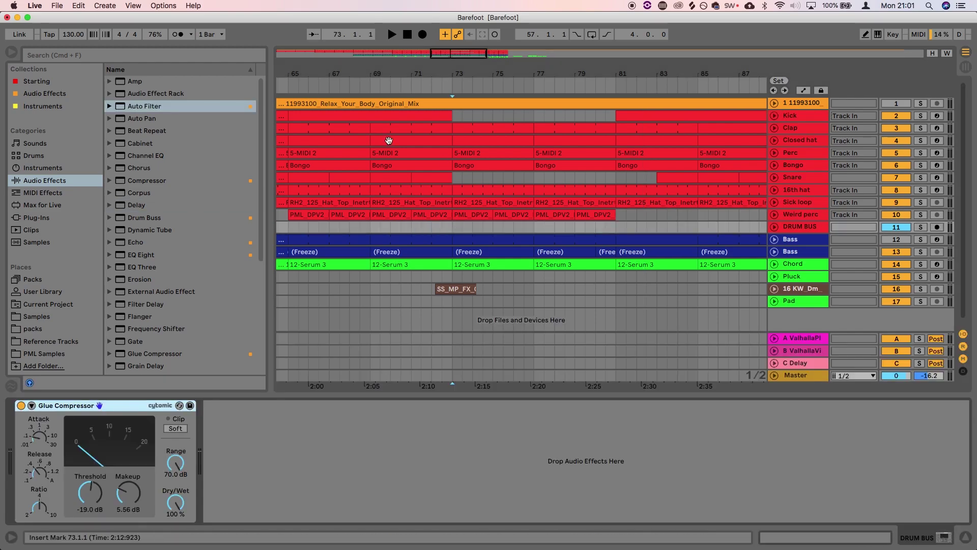
pyautogui.click(42, 186)
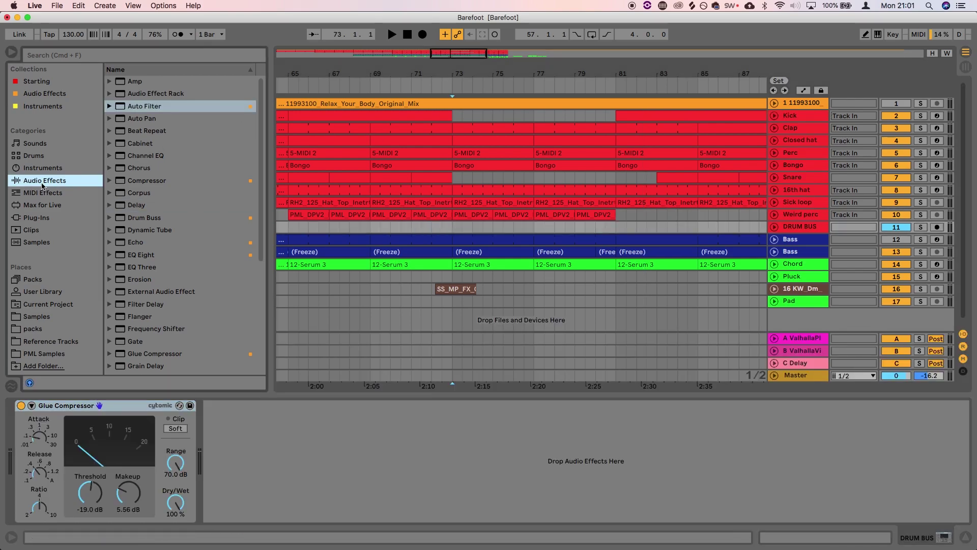
pyautogui.click(140, 111)
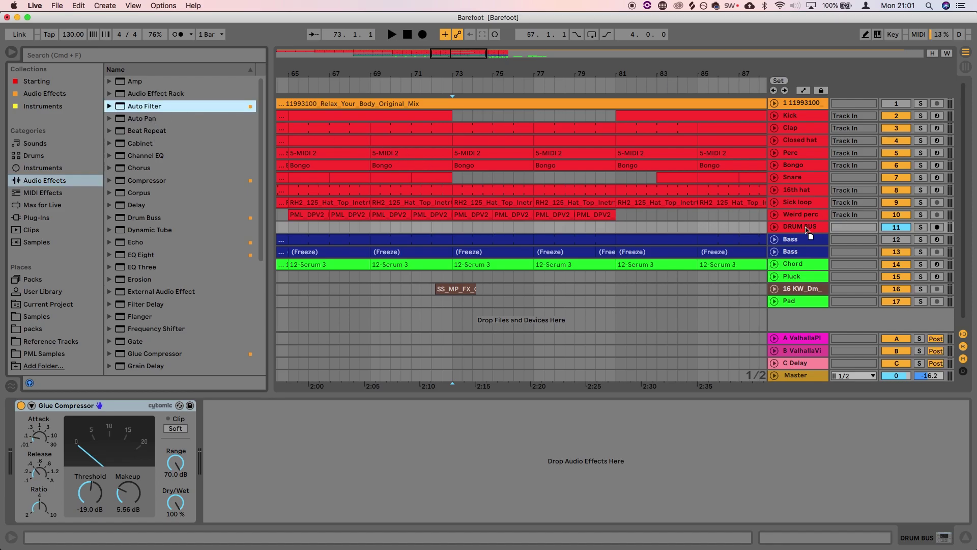
pyautogui.press('Return')
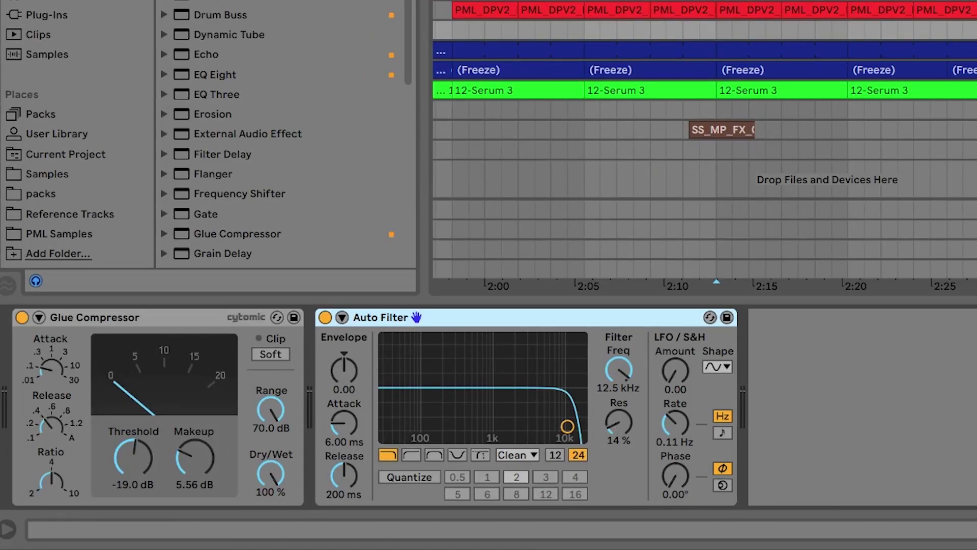
# - Leave the Auto Filter cutoff fully open, switch to the PRD circuit, and set drive to 2.48 dB
pyautogui.moveTo(567, 426)
pyautogui.mouseDown()
pyautogui.moveTo(499, 383)
pyautogui.moveTo(428, 387)
pyautogui.moveTo(580, 406)
pyautogui.moveTo(427, 382)
pyautogui.moveTo(420, 364)
pyautogui.moveTo(584, 386)
pyautogui.moveTo(581, 427)
pyautogui.moveTo(578, 414)
pyautogui.moveTo(542, 404)
pyautogui.moveTo(451, 411)
pyautogui.moveTo(559, 417)
pyautogui.moveTo(543, 400)
pyautogui.moveTo(502, 408)
pyautogui.moveTo(580, 406)
pyautogui.moveTo(545, 390)
pyautogui.moveTo(514, 401)
pyautogui.moveTo(584, 427)
pyautogui.mouseUp()
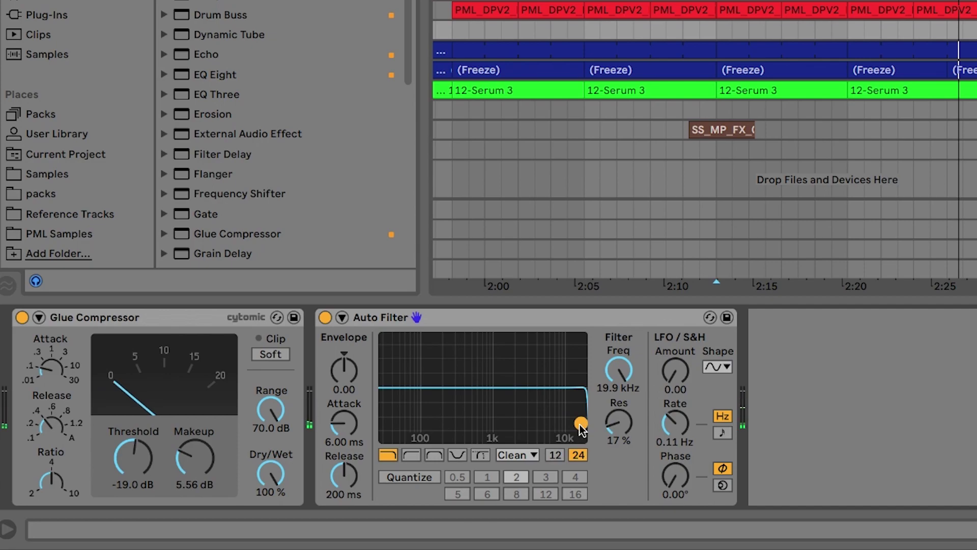
pyautogui.click(529, 455)
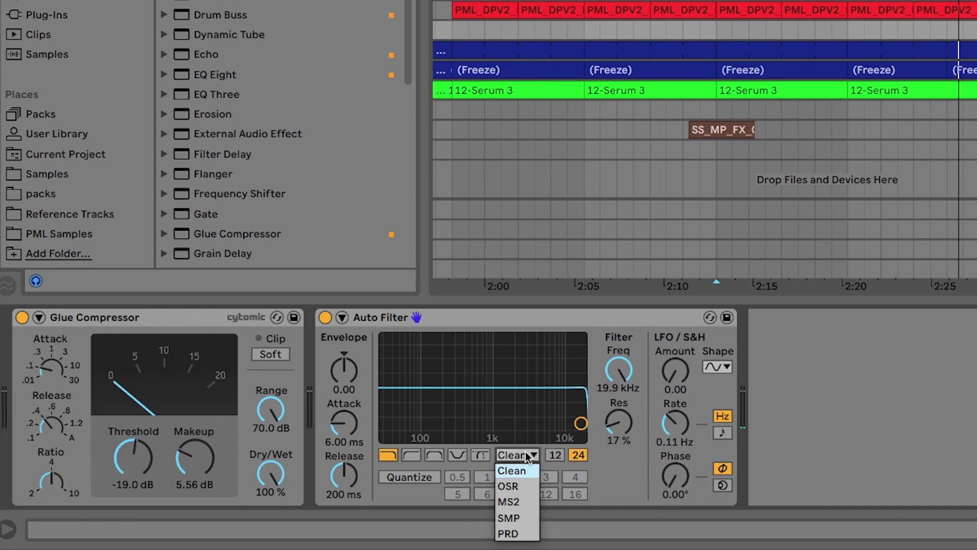
pyautogui.click(523, 534)
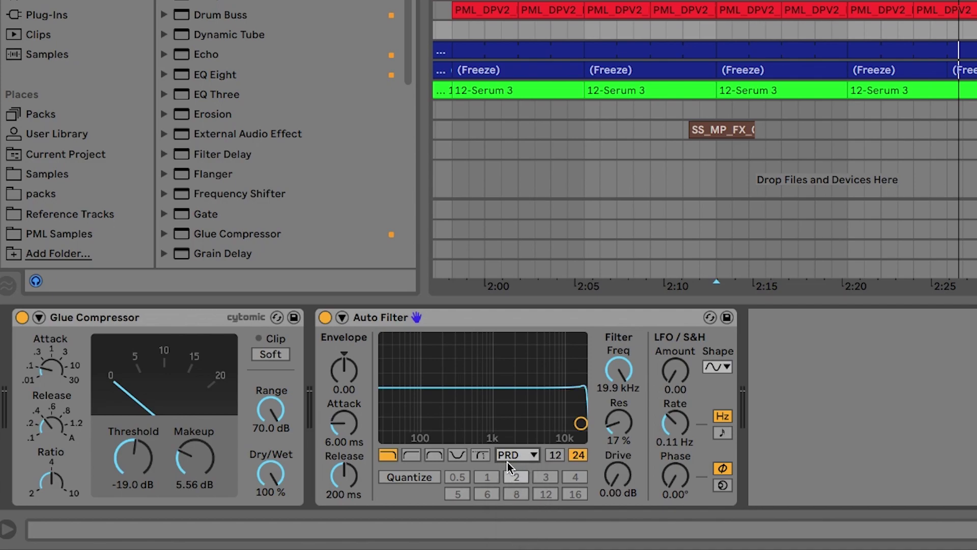
pyautogui.moveTo(616, 477); pyautogui.dragTo(616, 464)
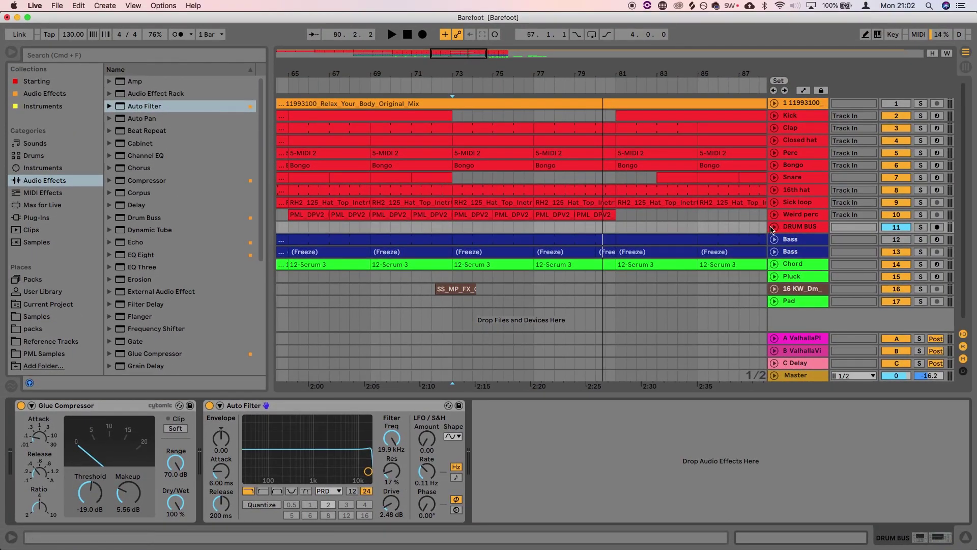
# - Show the DRUM BUS automation lane with Auto Filter Frequency as the parameter
pyautogui.click(773, 227)
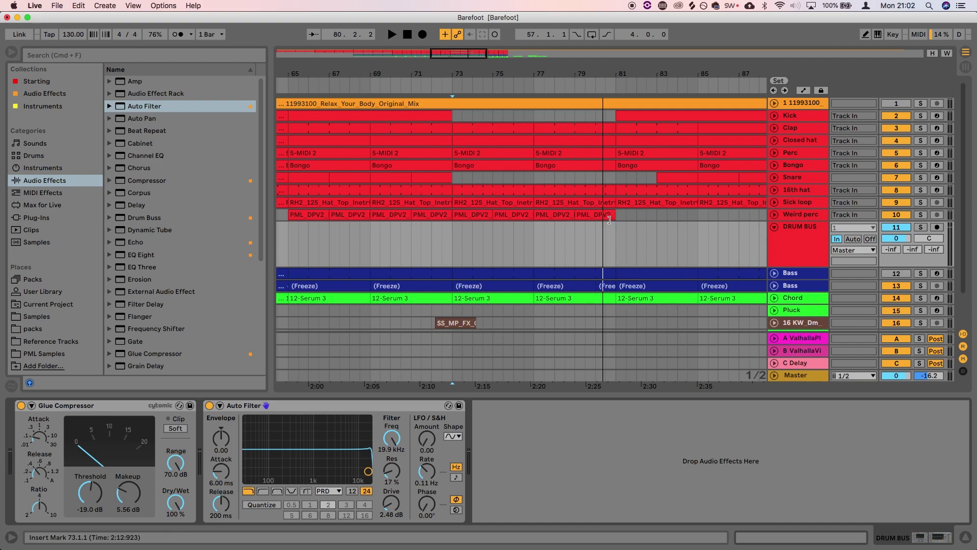
pyautogui.click(804, 90)
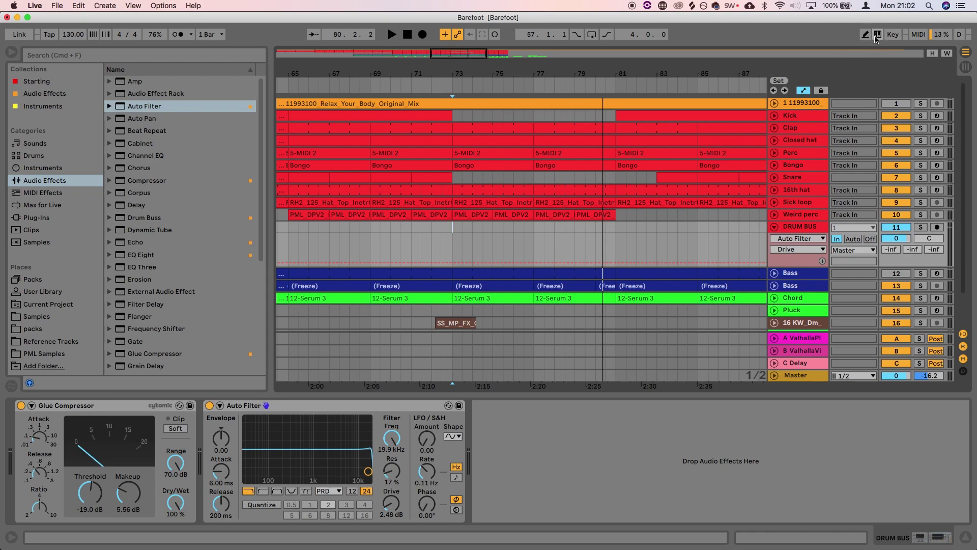
pyautogui.click(804, 249)
pyautogui.click(797, 254)
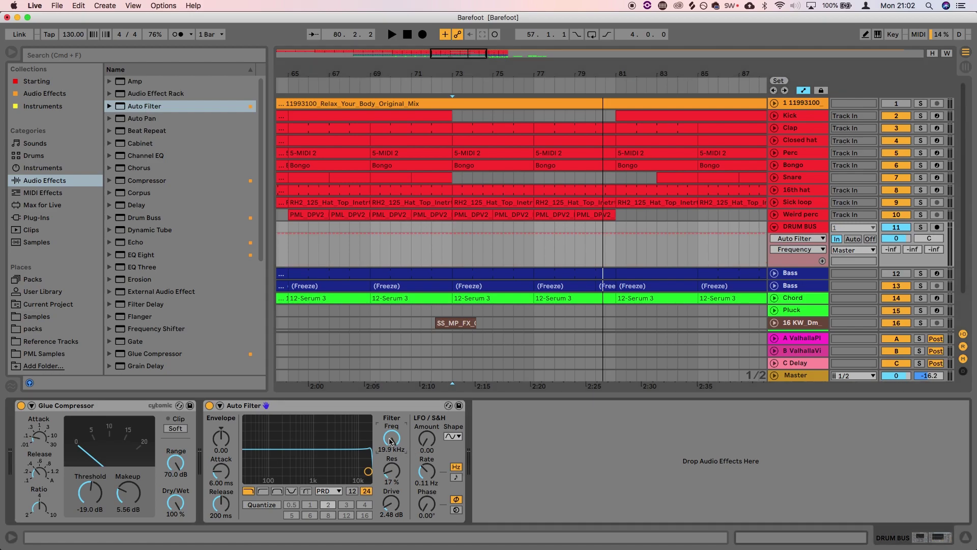
# - Pull Frequency to 821 Hz over bars 73–81 and remove the corner breakpoints so it dips at bar 77
pyautogui.click(451, 243)
pyautogui.moveTo(451, 242); pyautogui.dragTo(615, 250)
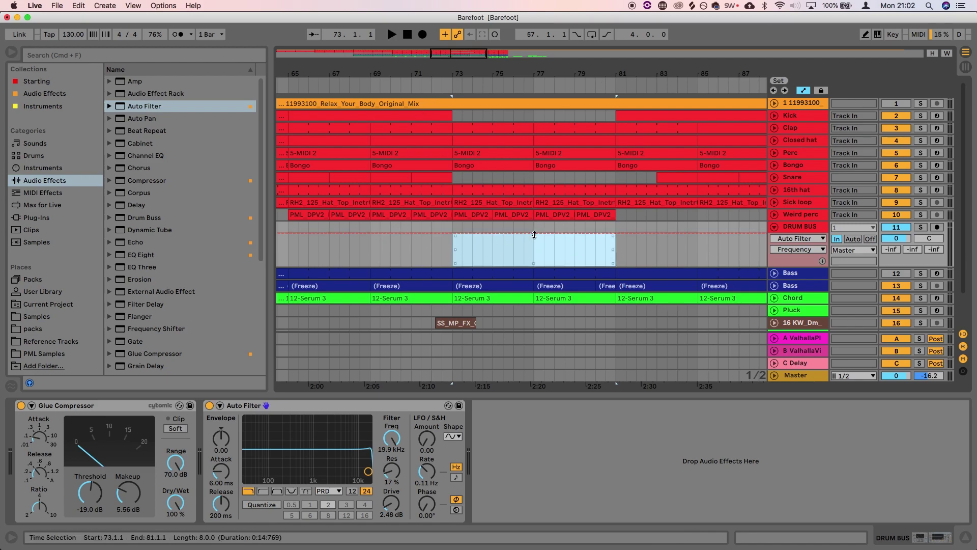
pyautogui.moveTo(534, 234); pyautogui.dragTo(555, 253)
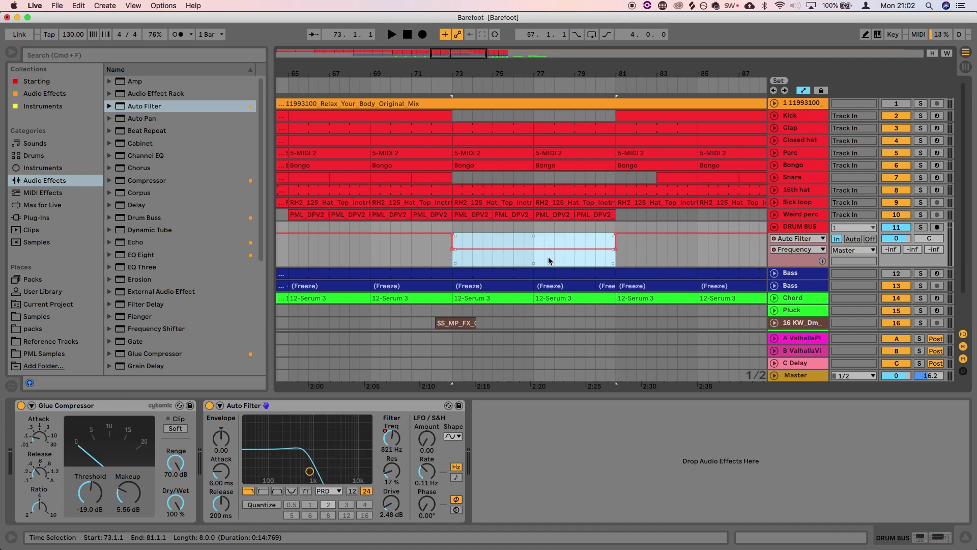
pyautogui.click(534, 250)
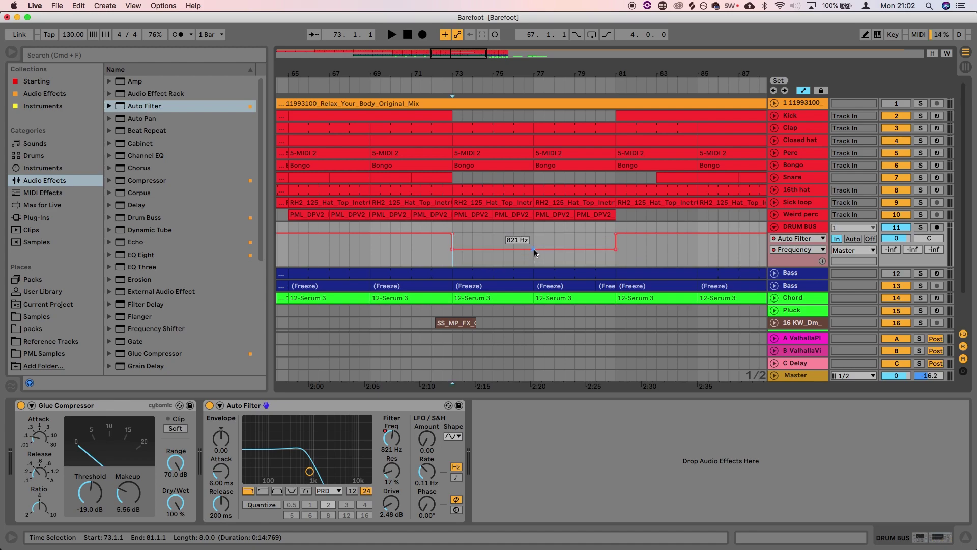
pyautogui.click(452, 250)
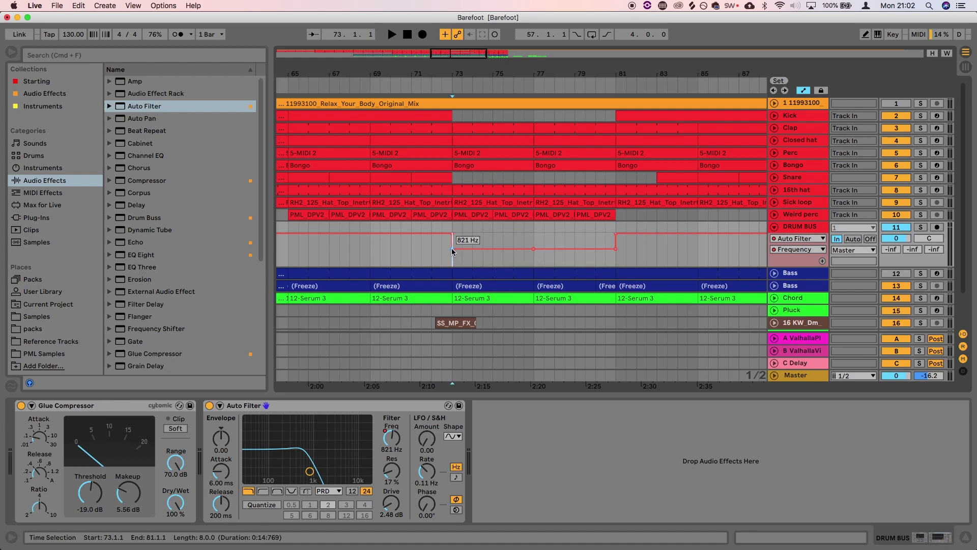
pyautogui.click(617, 249)
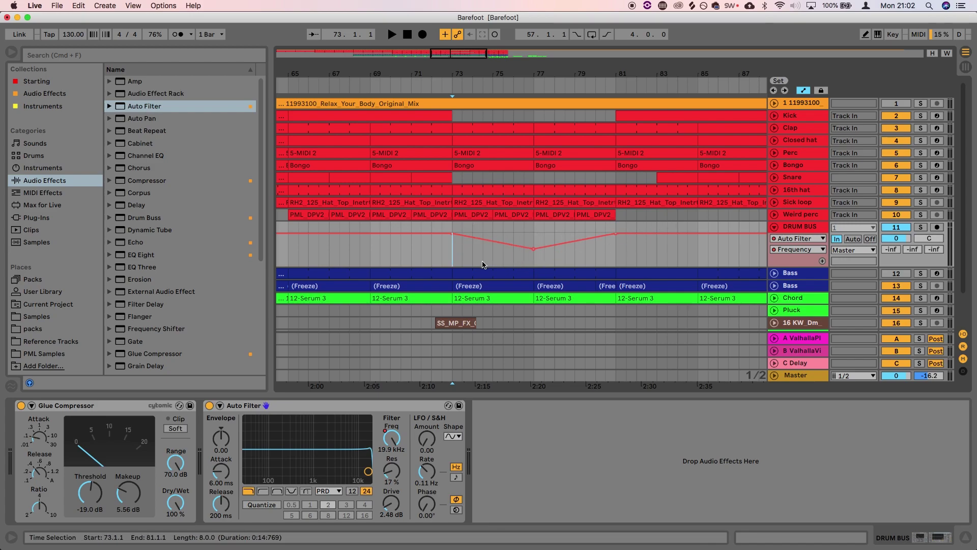
# - Play the breakdown from bar 73 to audition the filter dip
pyautogui.click(472, 248)
pyautogui.press('space')
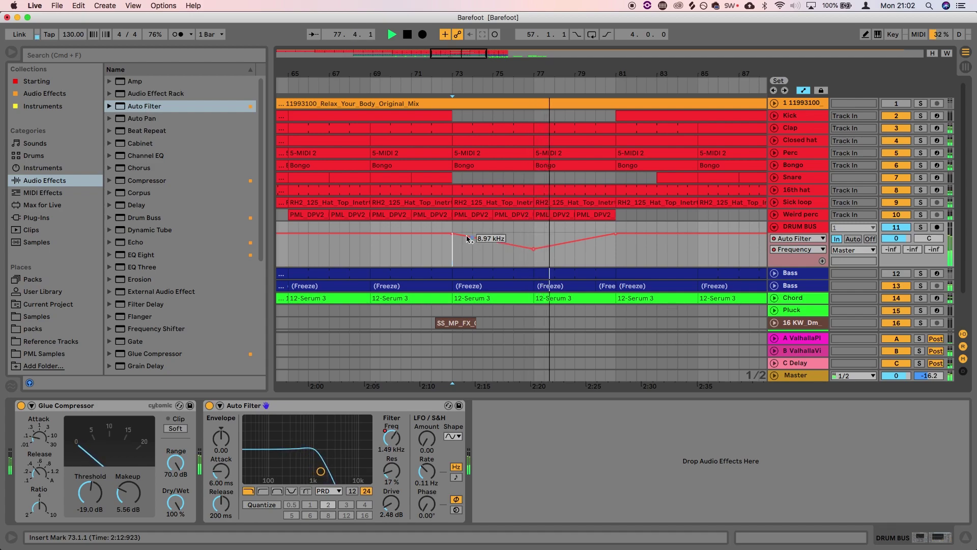
pyautogui.press('space')
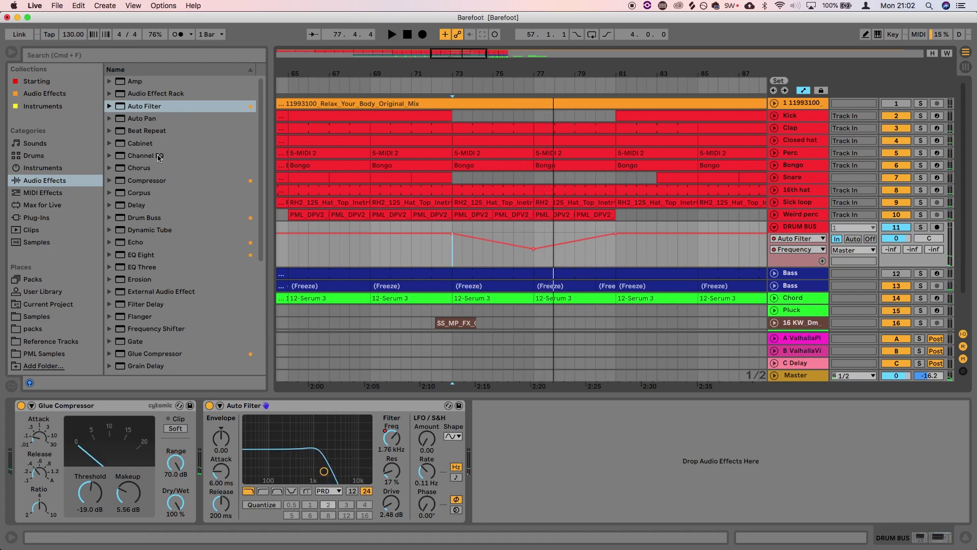
# - Add EQ Eight before the Auto Filter with its first band at 114 Hz, then audition from bar 73
pyautogui.click(158, 256)
pyautogui.moveTo(192, 281); pyautogui.dragTo(216, 431)
pyautogui.moveTo(277, 465); pyautogui.dragTo(315, 468)
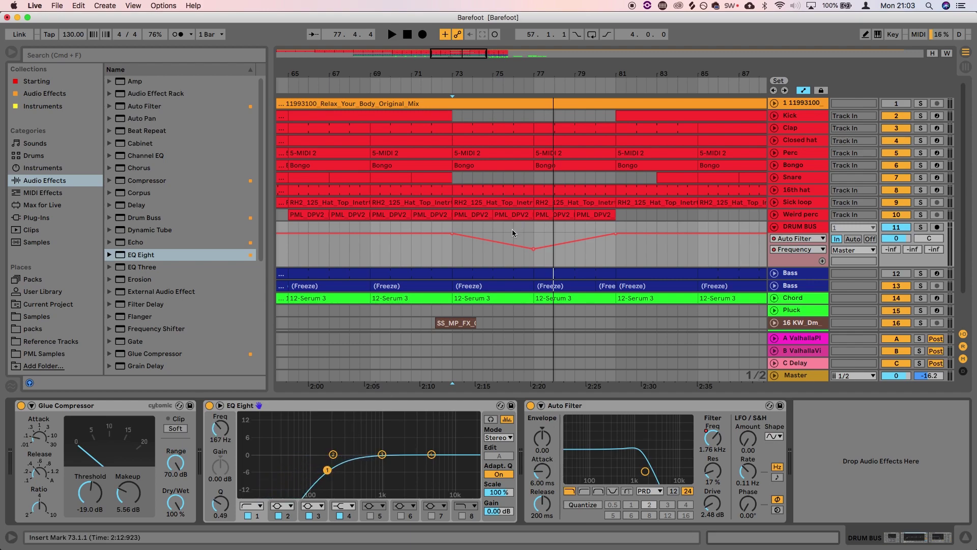
pyautogui.click(462, 251)
pyautogui.press('space')
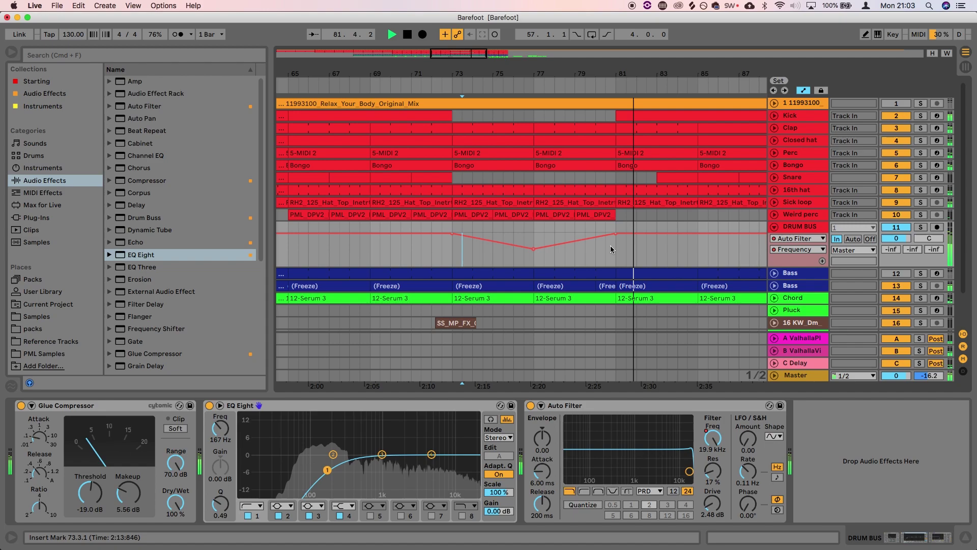
pyautogui.press('space')
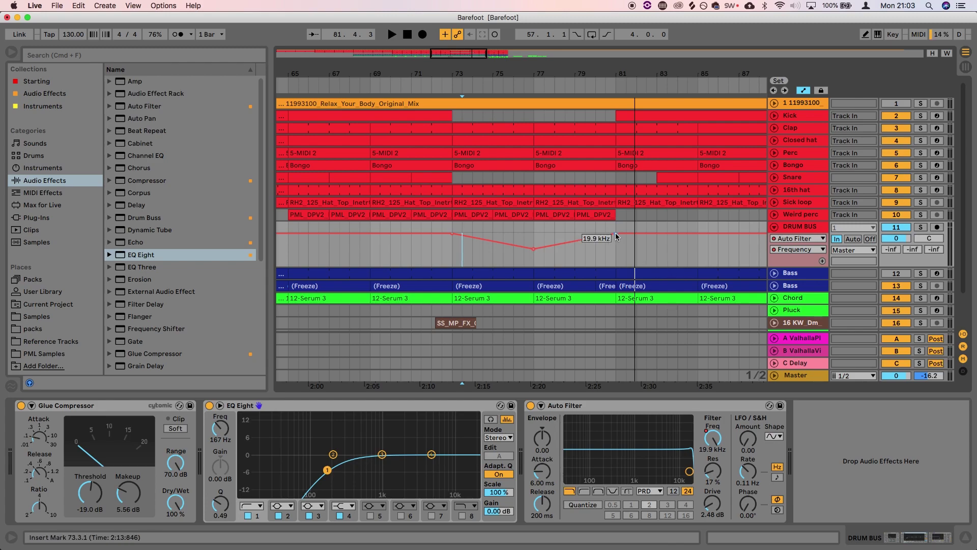
# - Lower the bar 81 frequency breakpoint to about 3 kHz and audition from bar 80
pyautogui.moveTo(615, 234); pyautogui.dragTo(615, 241)
pyautogui.click(596, 253)
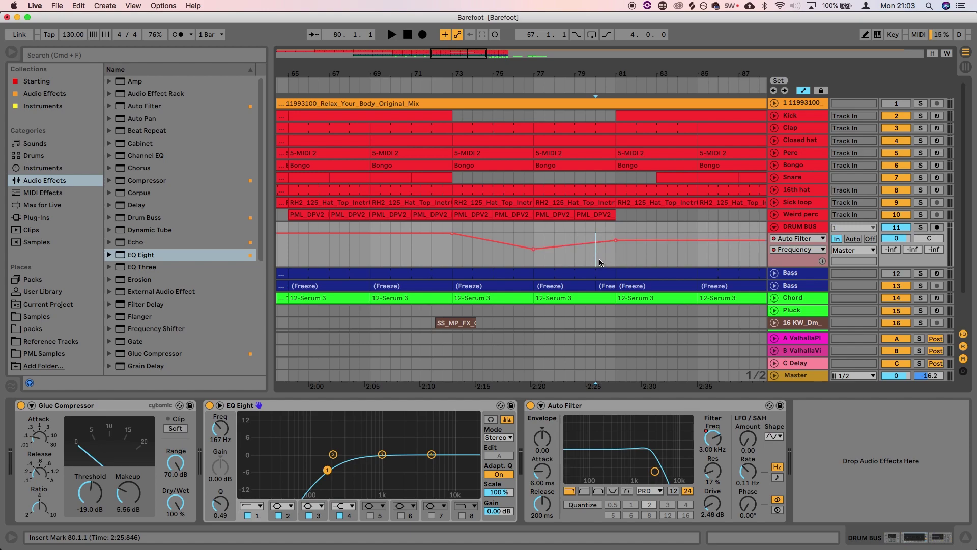
pyautogui.press('space')
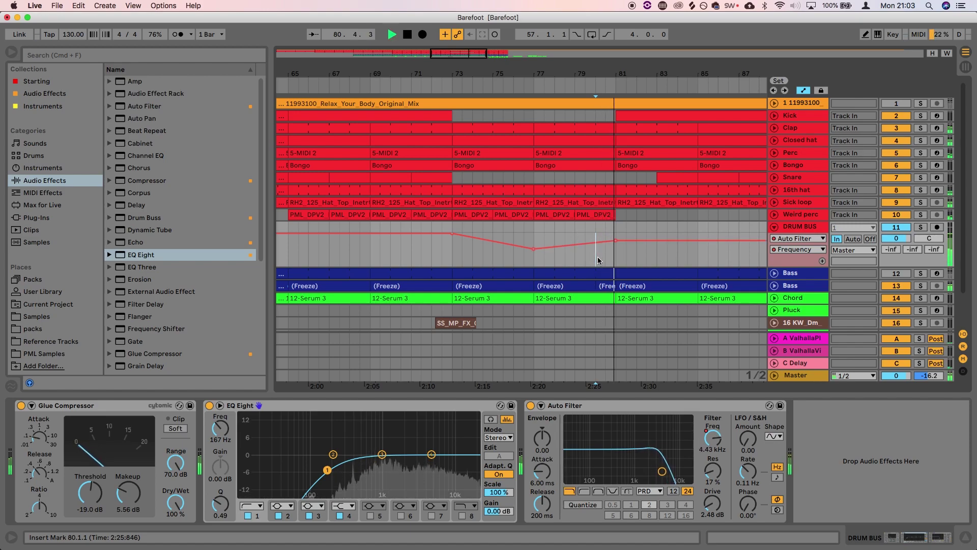
pyautogui.press('space')
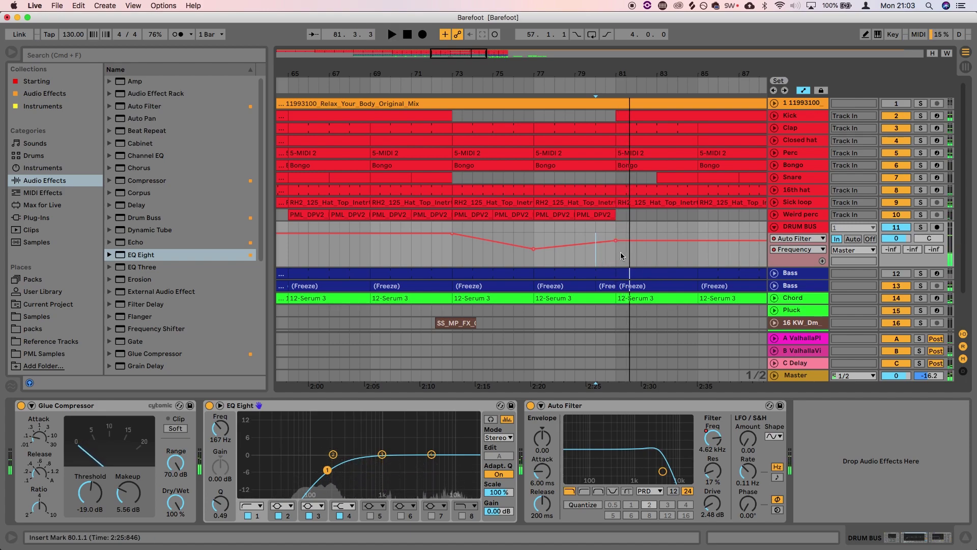
pyautogui.click(613, 255)
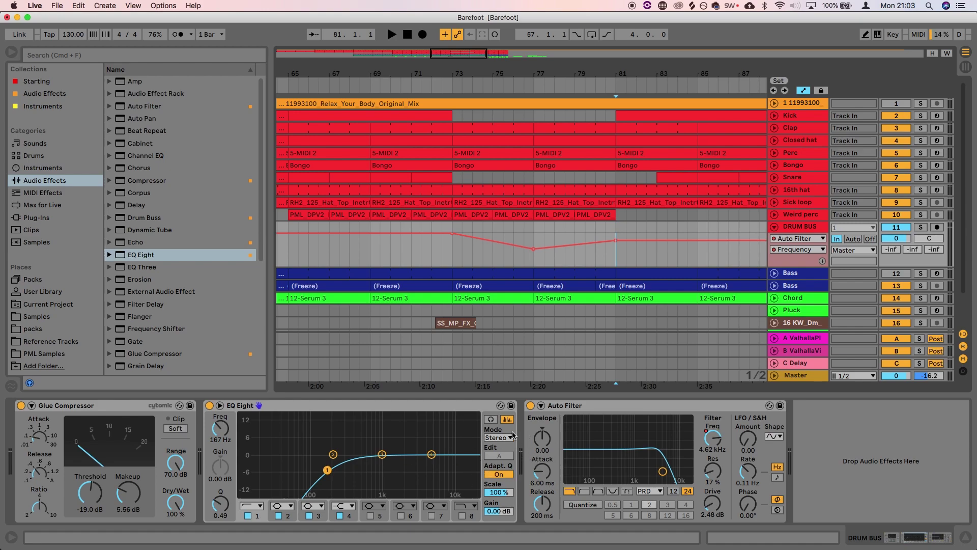
# - Group the EQ Eight and Auto Filter devices into a rack
pyautogui.click(292, 407)
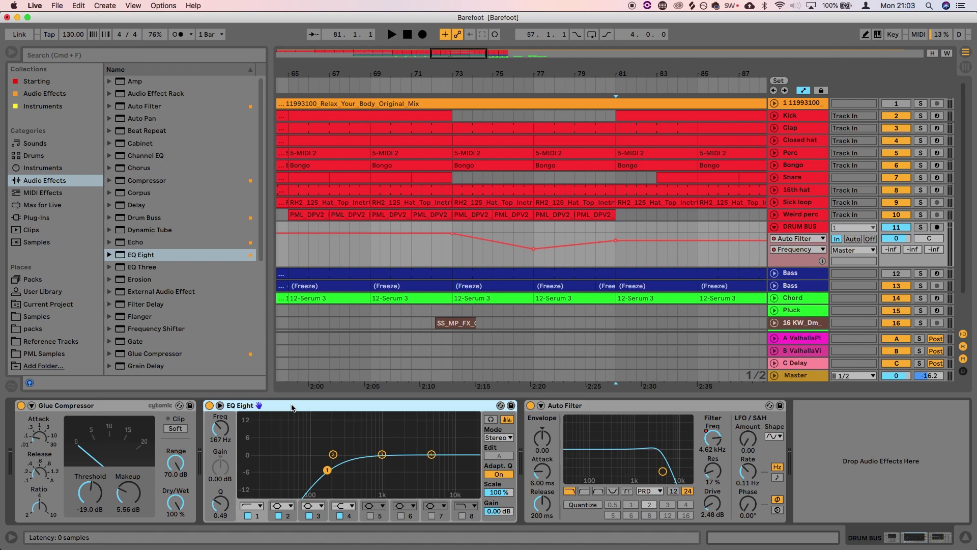
pyautogui.click(664, 407)
pyautogui.rightClick(636, 408)
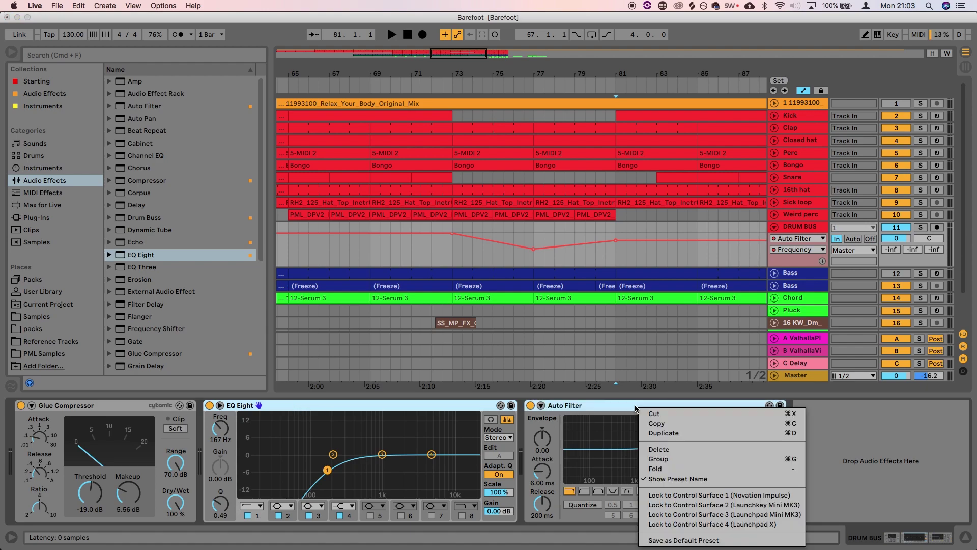
pyautogui.click(677, 459)
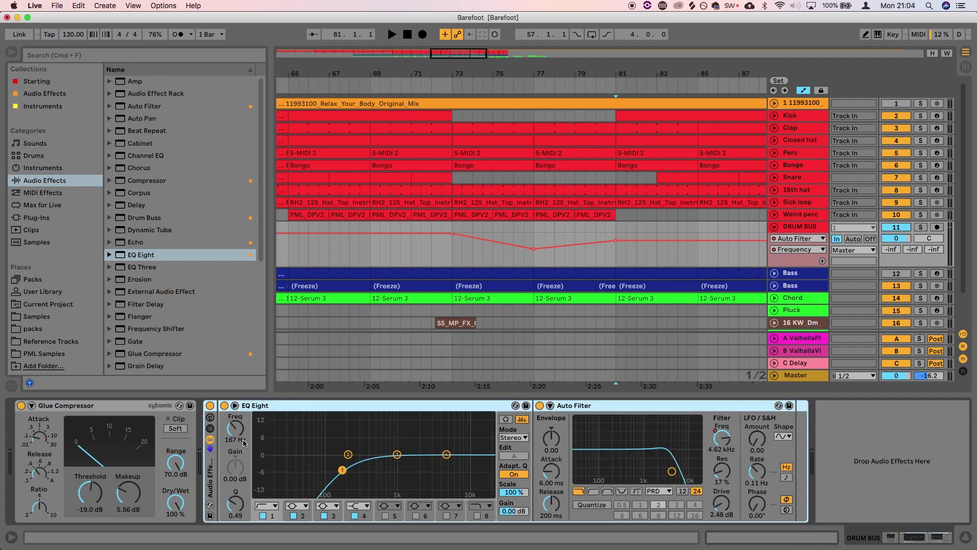
# - Turn the rack off and automate it to switch on only between bars 73 and 81
pyautogui.click(209, 406)
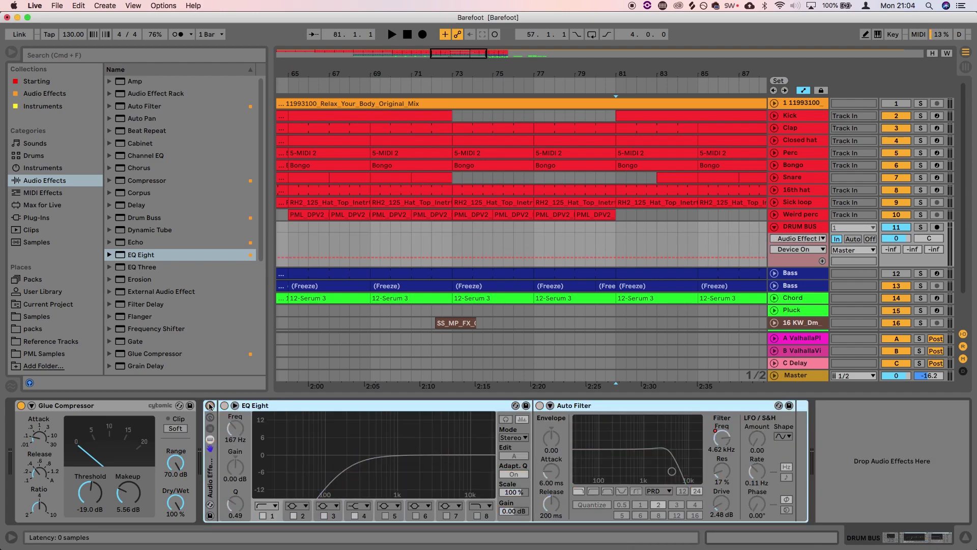
pyautogui.click(210, 406)
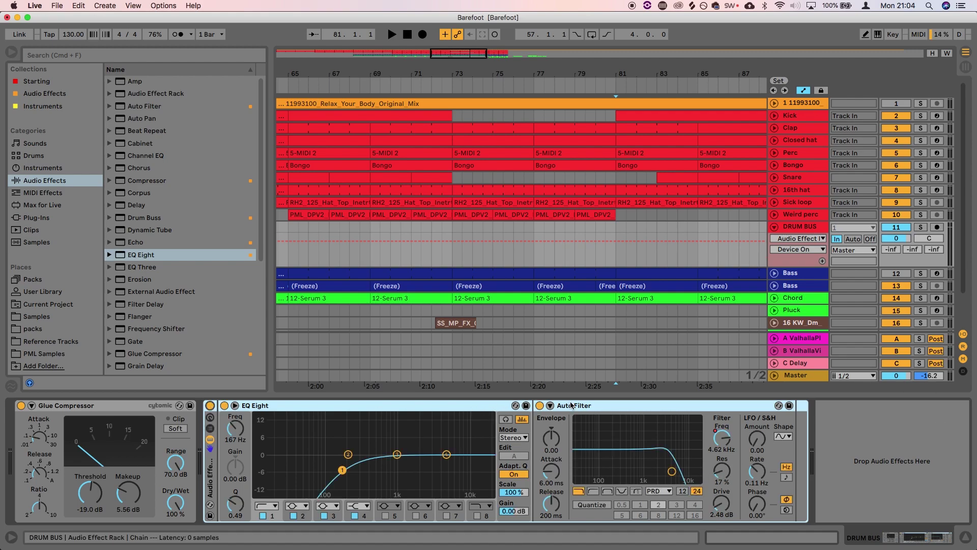
pyautogui.click(452, 259)
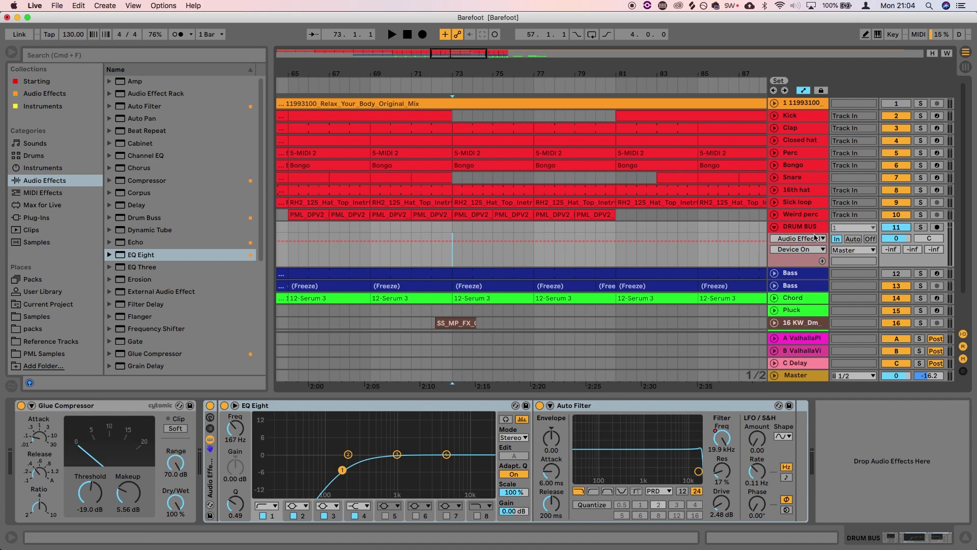
pyautogui.click(209, 406)
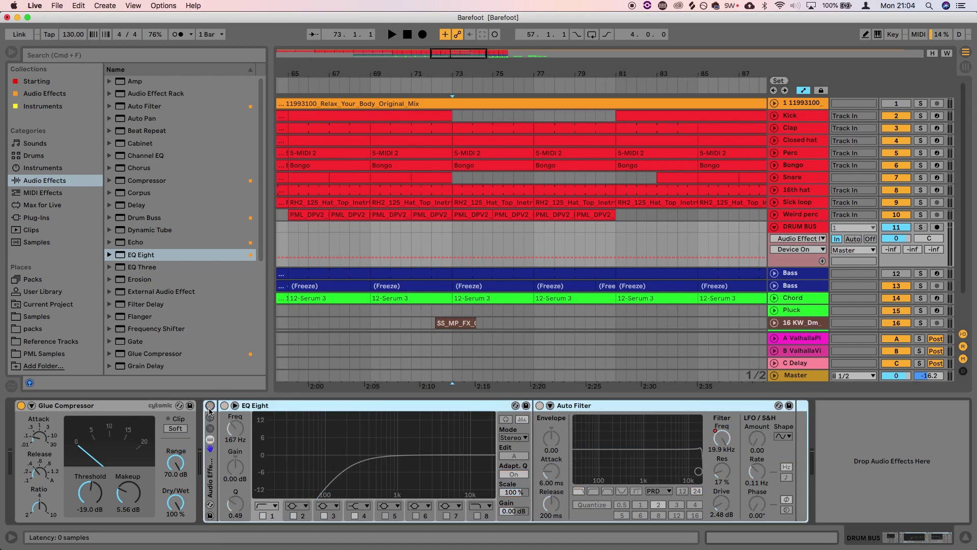
pyautogui.click(210, 406)
pyautogui.click(210, 406)
pyautogui.moveTo(453, 244); pyautogui.dragTo(618, 244)
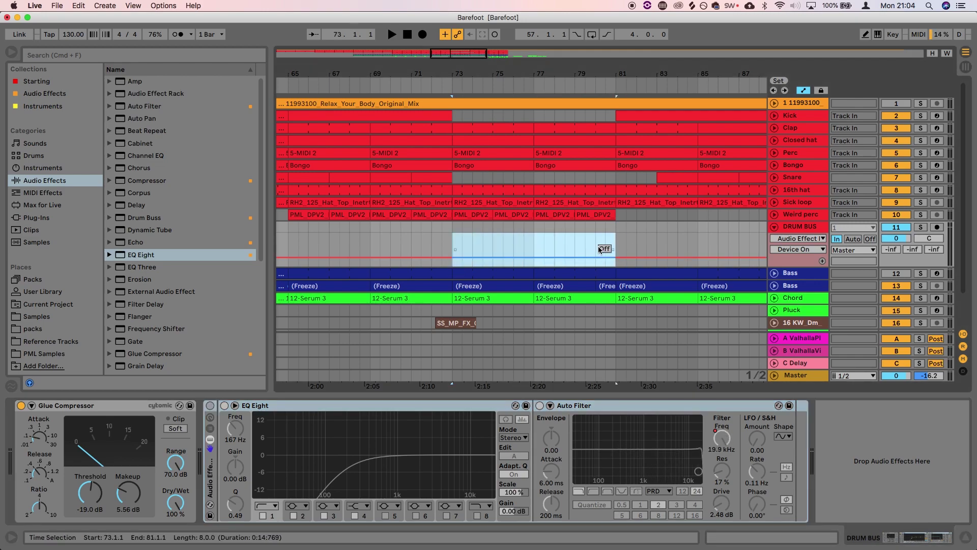
pyautogui.moveTo(497, 248); pyautogui.dragTo(507, 240)
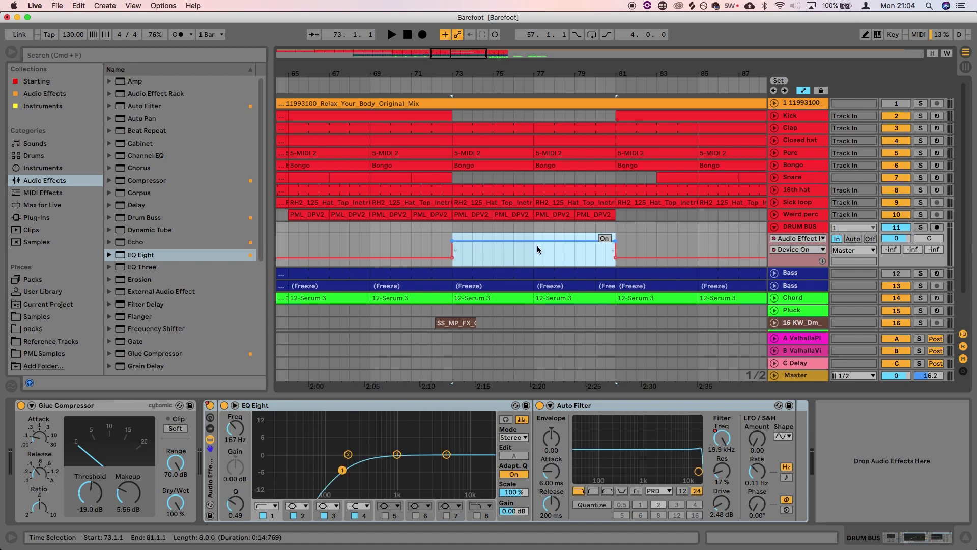
pyautogui.click(432, 239)
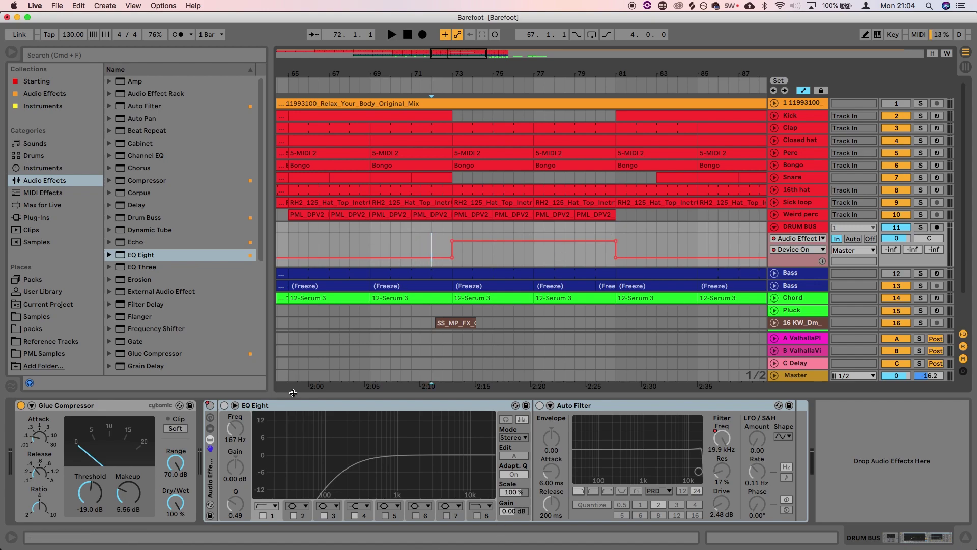
pyautogui.click(509, 251)
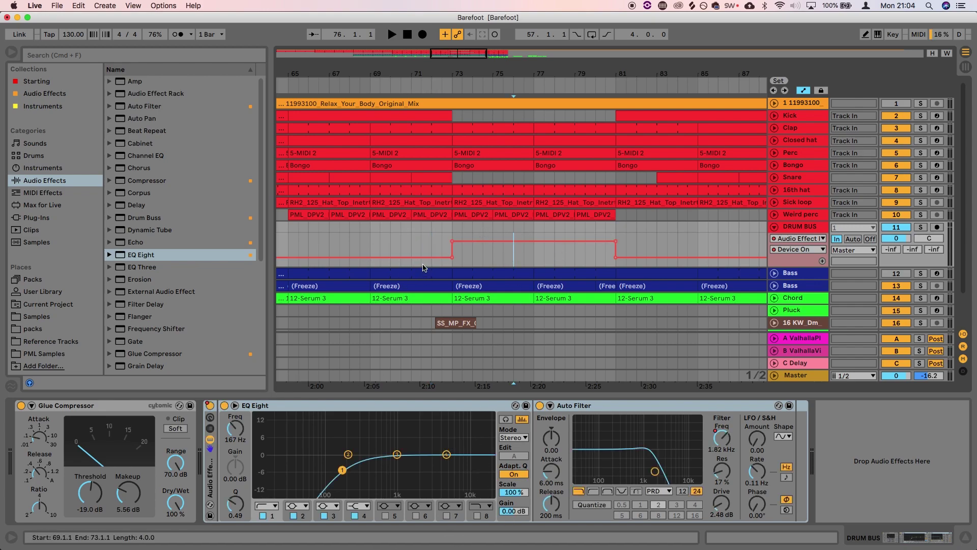
# - Play from just before bar 72 and reduce the Auto Filter drive to 1.71 dB
pyautogui.click(420, 245)
pyautogui.press('space')
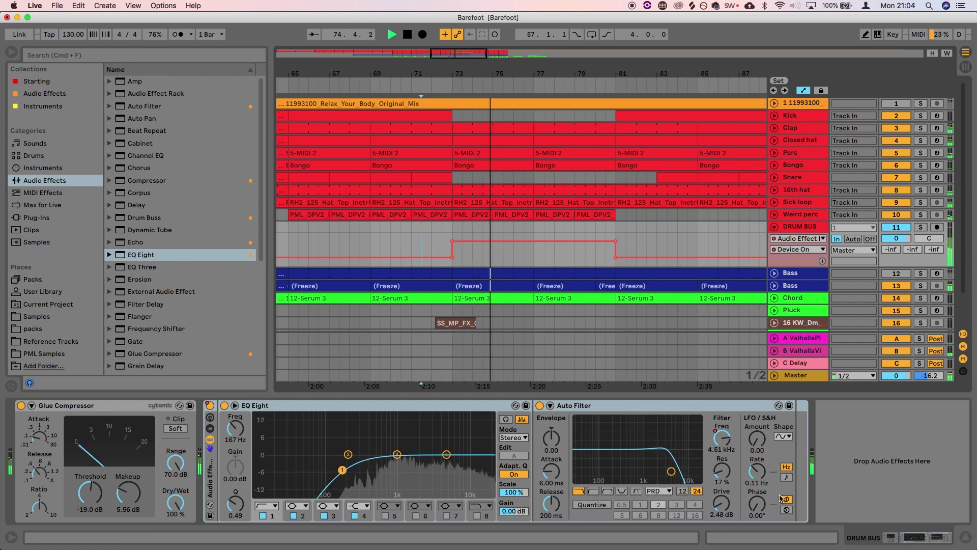
pyautogui.moveTo(721, 503); pyautogui.dragTo(721, 507)
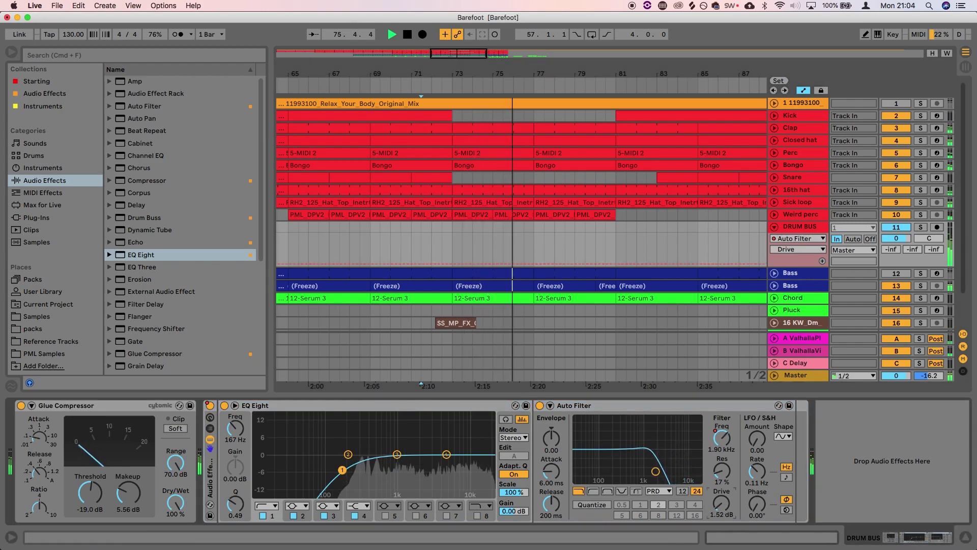
pyautogui.press('space')
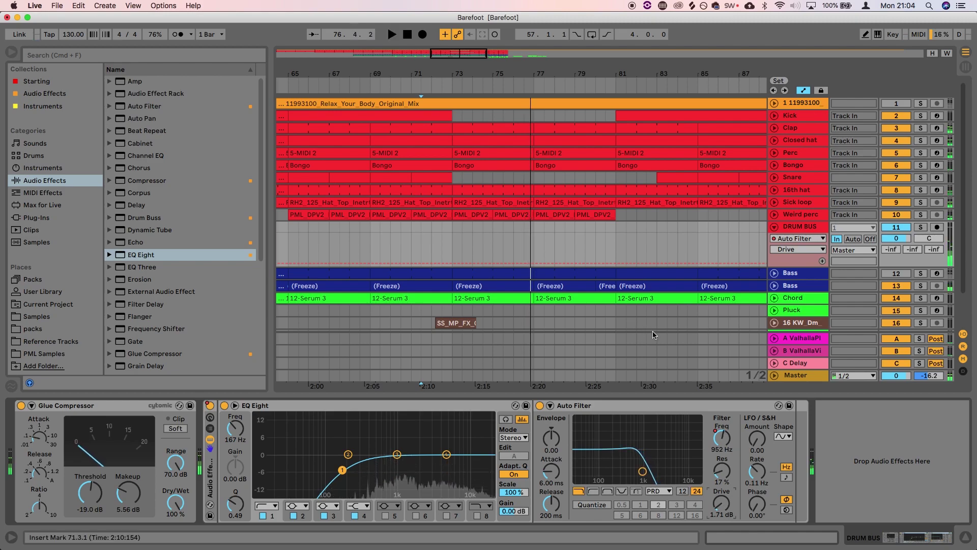
pyautogui.click(534, 244)
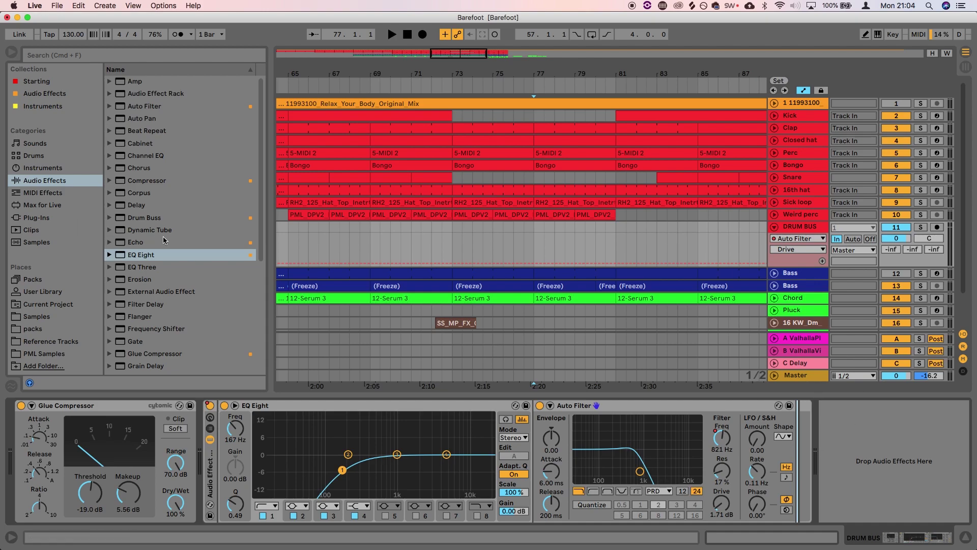
# - Drag ValhallaPlate from Plug-Ins > Audio Units > Valhalla DSP, LLC onto the DRUM BUS chain
pyautogui.scroll(-5, 157, 268)
pyautogui.scroll(-8, 155, 263)
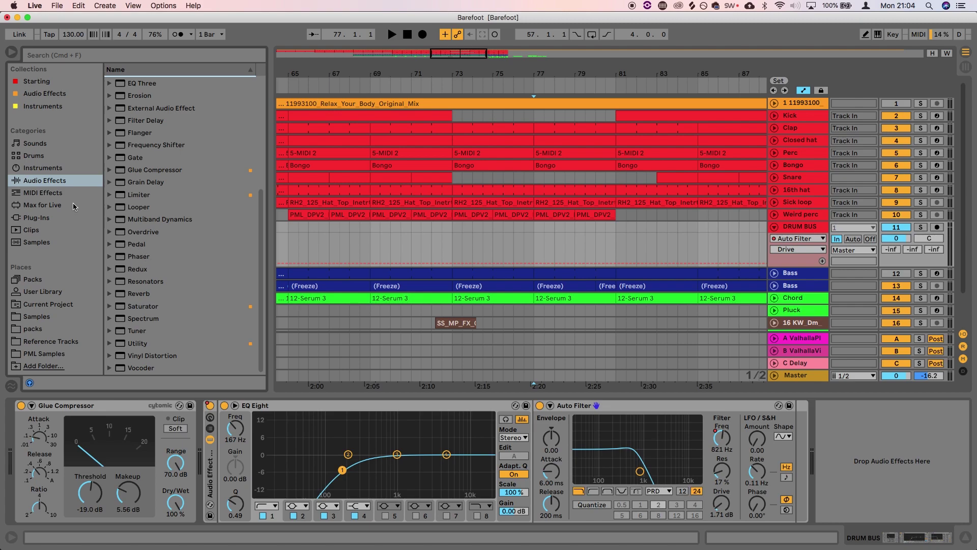
pyautogui.click(64, 217)
pyautogui.click(111, 84)
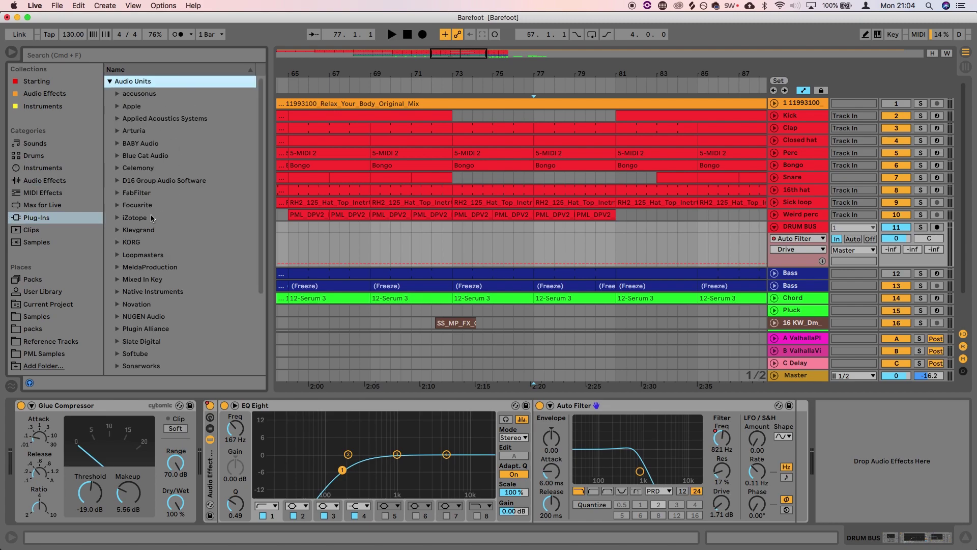
pyautogui.scroll(-4, 151, 245)
pyautogui.click(116, 330)
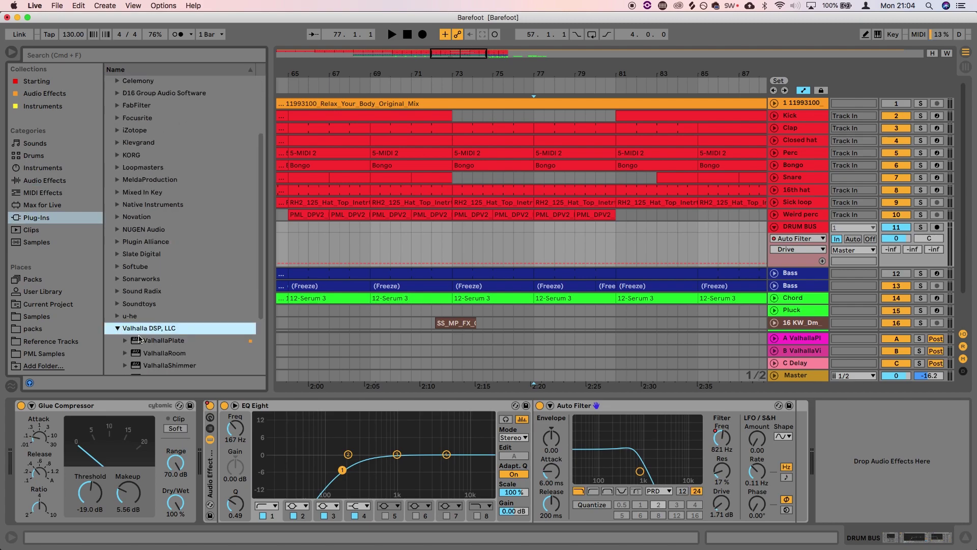
pyautogui.scroll(-3, 144, 331)
pyautogui.moveTo(171, 295); pyautogui.dragTo(799, 451)
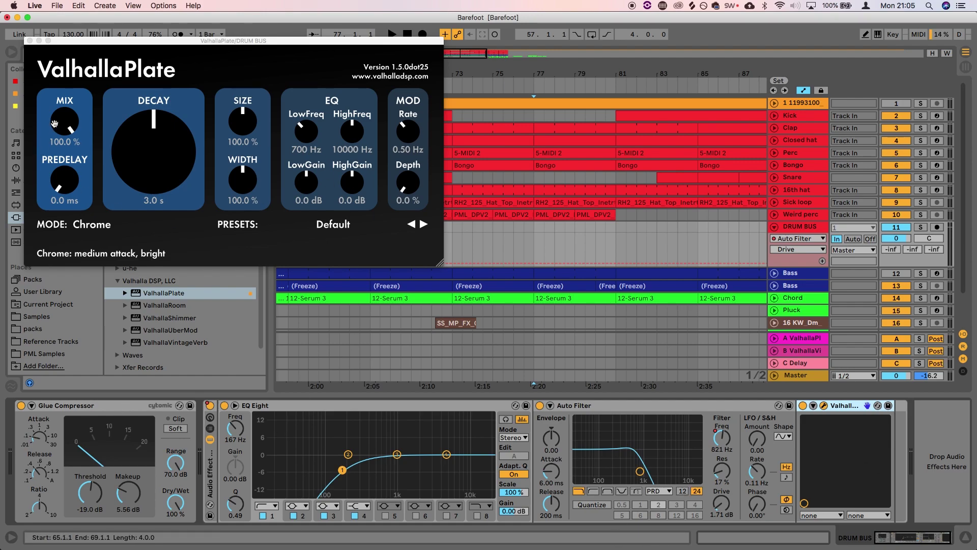
# - Load the Large > LG-Lush Copper Vocal preset on ValhallaPlate and lower its mix from fully wet
pyautogui.moveTo(64, 114); pyautogui.dragTo(65, 231)
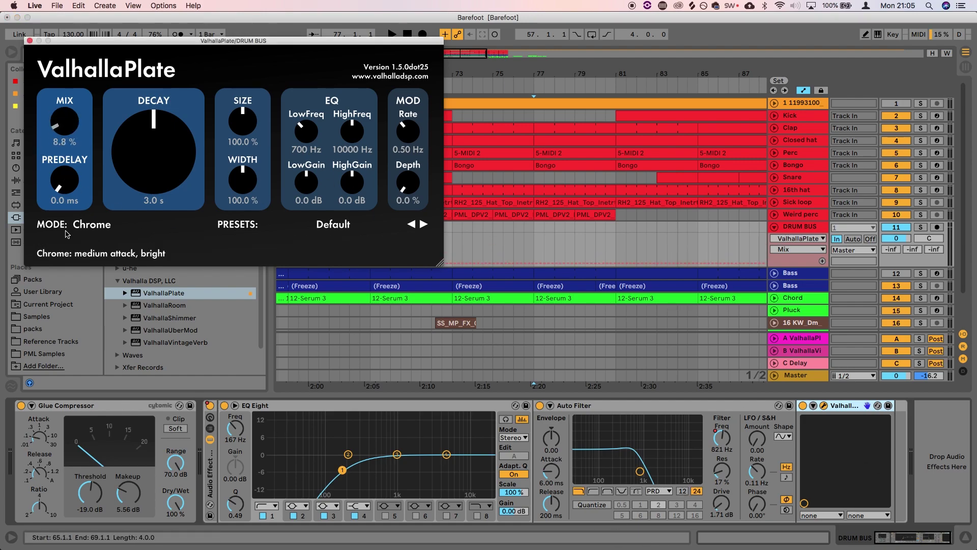
pyautogui.click(322, 224)
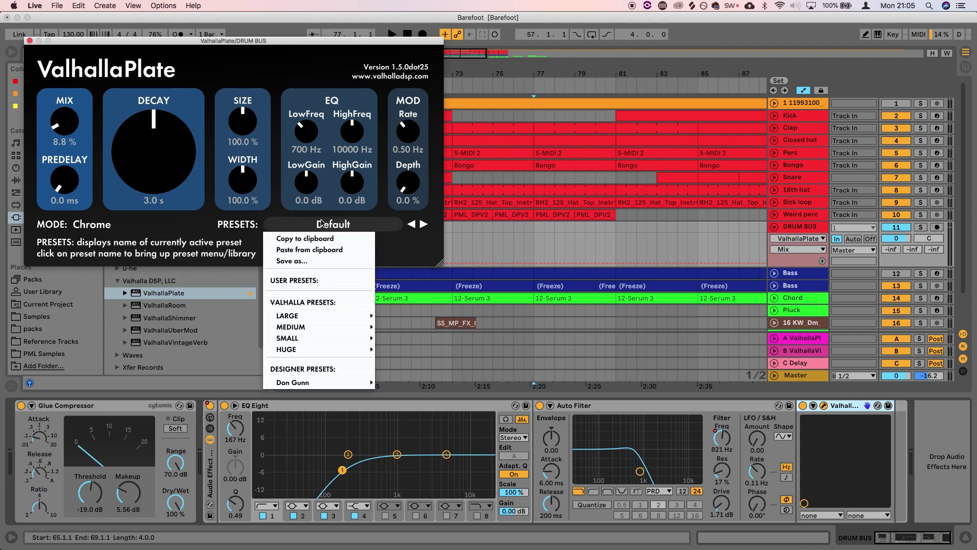
pyautogui.moveTo(319, 339)
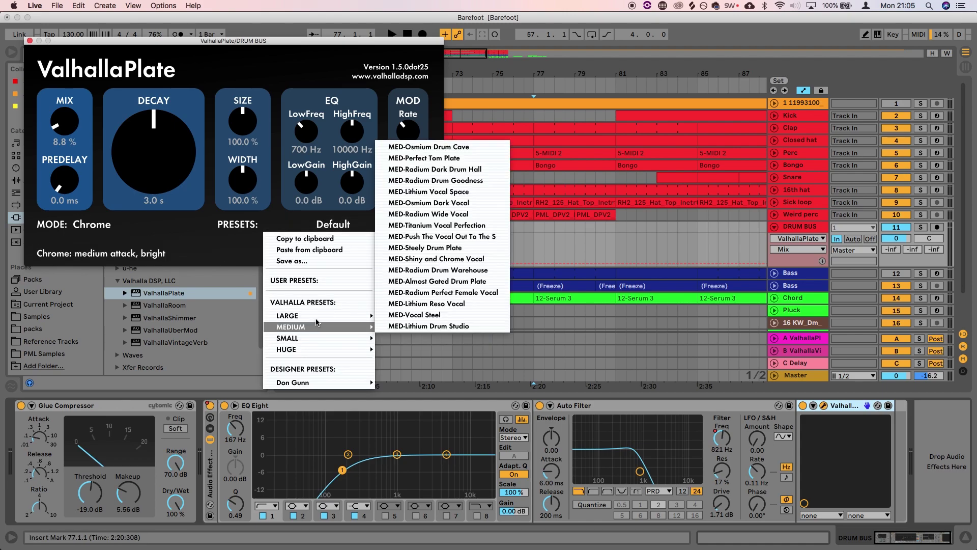
pyautogui.moveTo(356, 315)
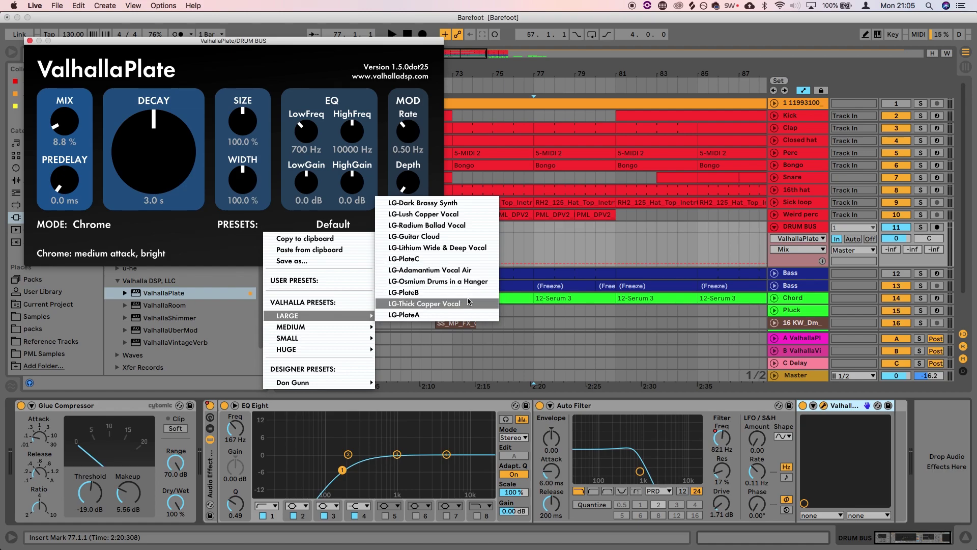
pyautogui.click(472, 213)
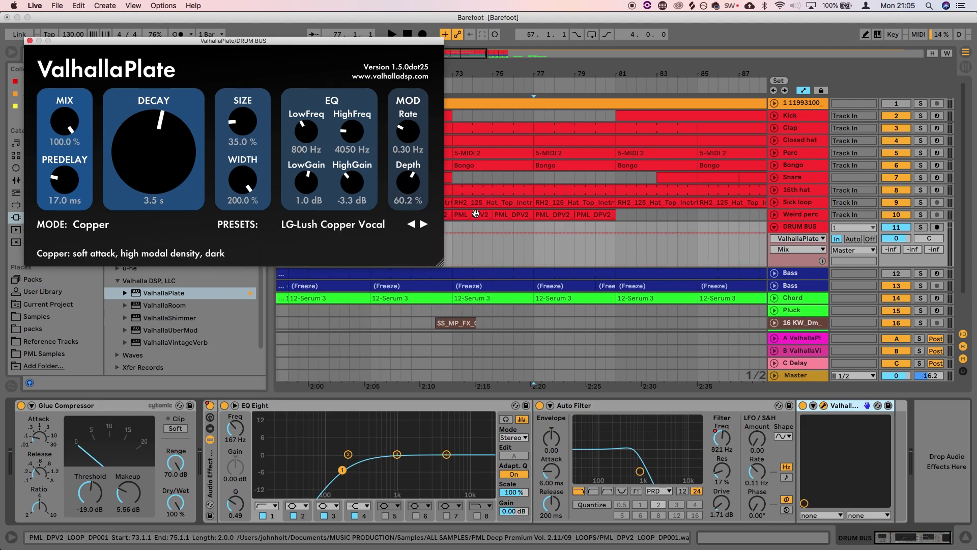
pyautogui.moveTo(65, 122); pyautogui.dragTo(92, 238)
# - Audition from near bar 76 while trimming the reverb mix to 5.6 %
pyautogui.click(524, 239)
pyautogui.press('space')
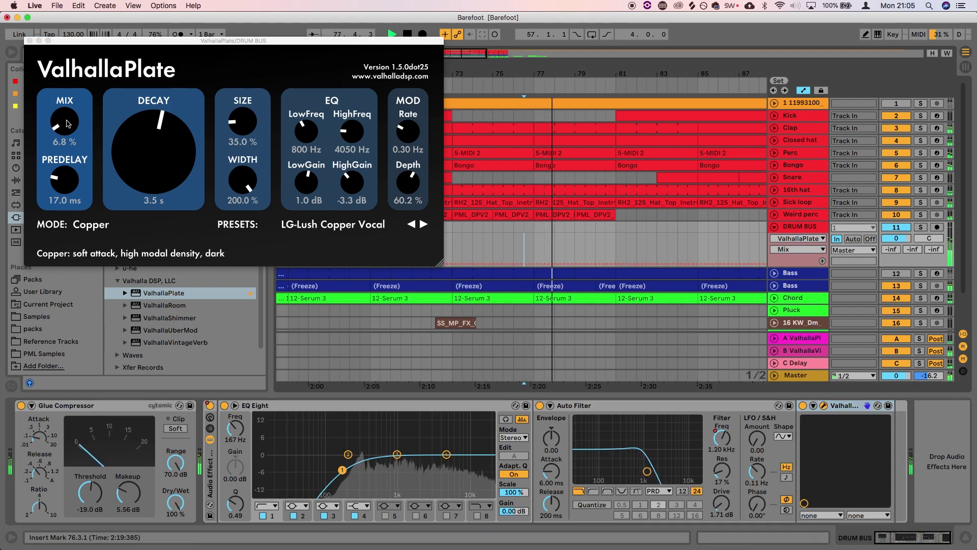
pyautogui.moveTo(67, 123); pyautogui.dragTo(69, 128)
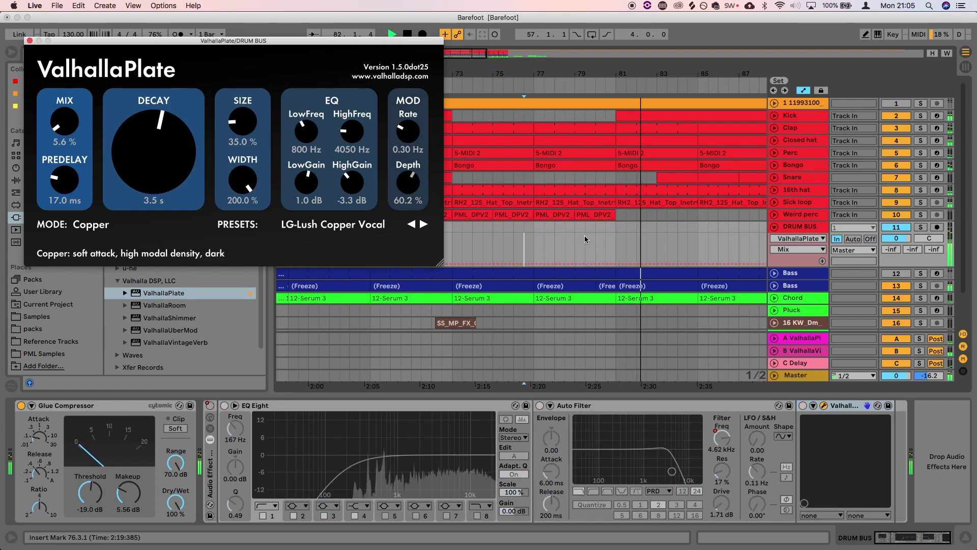
pyautogui.press('space')
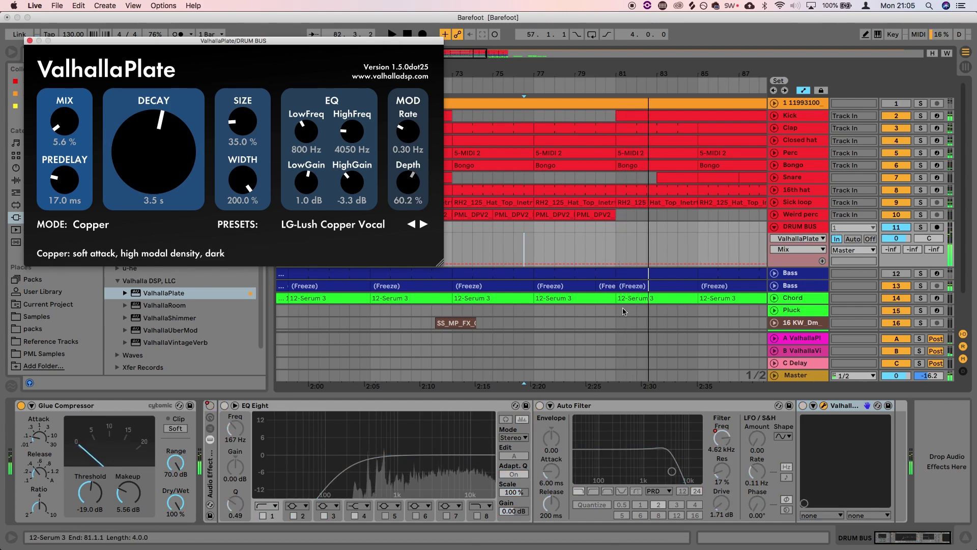
# - Close the ValhallaPlate window and show the DRUM BUS Auto Filter Frequency automation
pyautogui.click(621, 407)
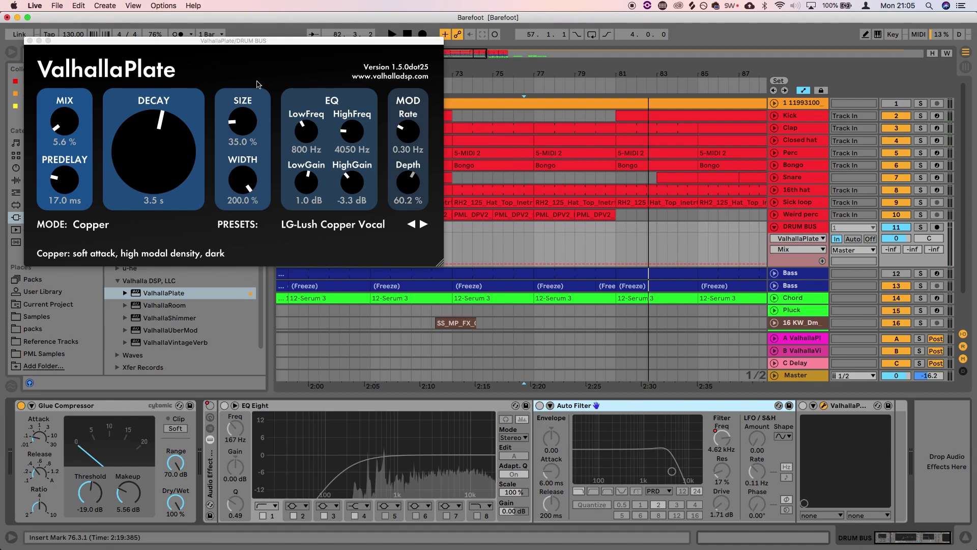
pyautogui.click(29, 41)
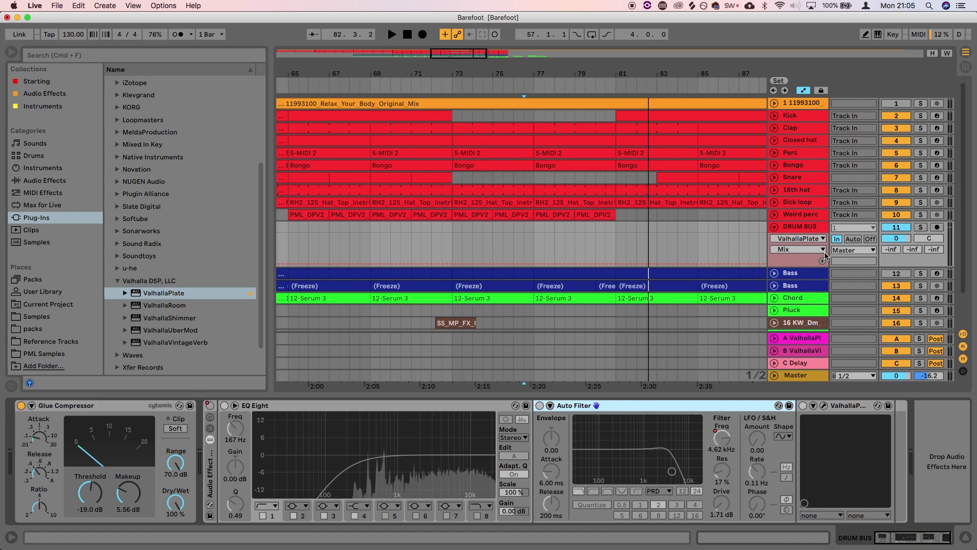
pyautogui.click(806, 240)
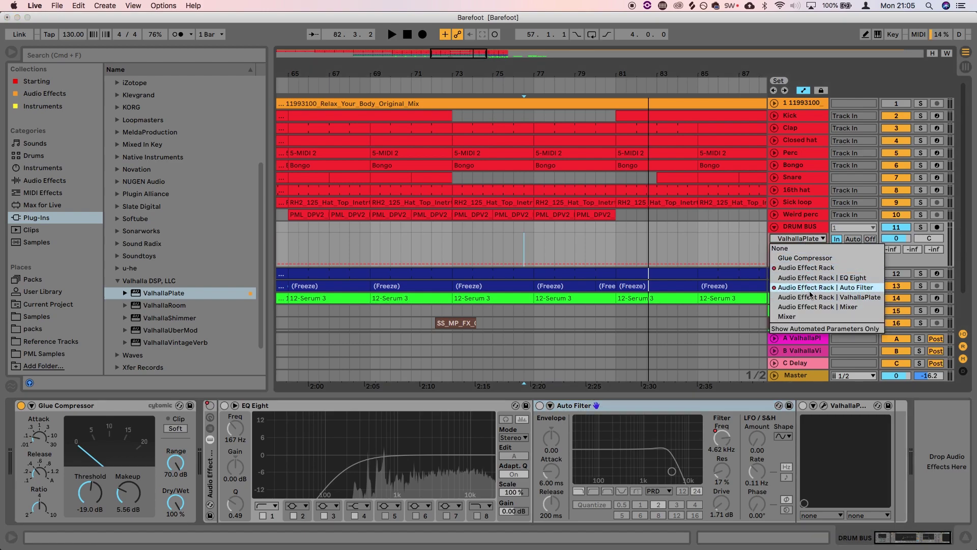
pyautogui.click(812, 287)
pyautogui.click(806, 239)
pyautogui.click(803, 265)
pyautogui.click(798, 248)
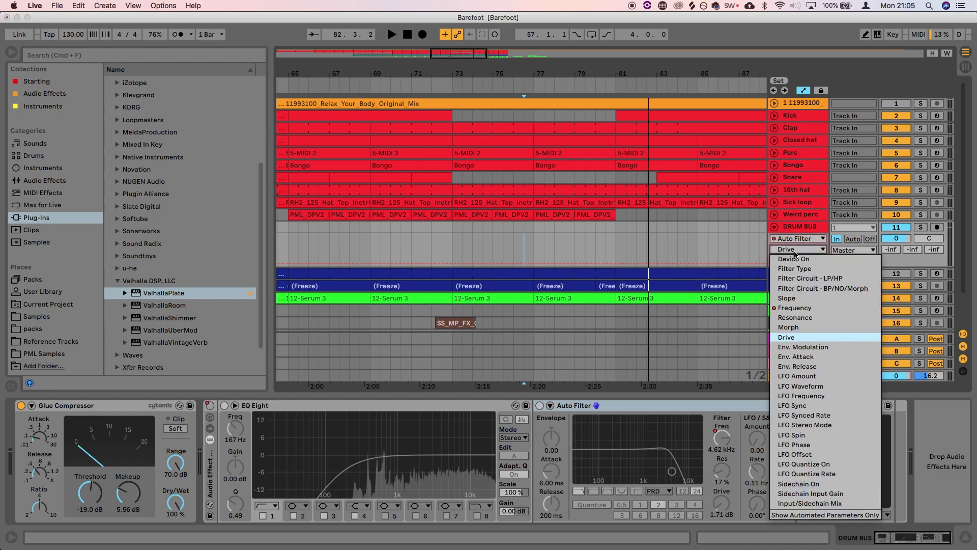
pyautogui.click(794, 309)
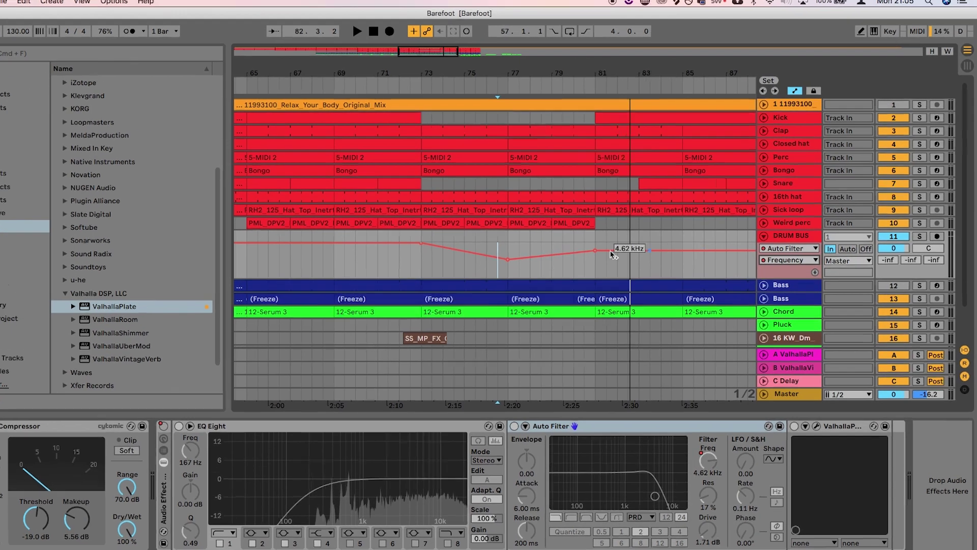
# - Raise the post-dip frequency breakpoint to 10.2 kHz, placed slightly before bar 80
pyautogui.moveTo(612, 253); pyautogui.dragTo(612, 247)
pyautogui.moveTo(474, 304); pyautogui.dragTo(474, 304)
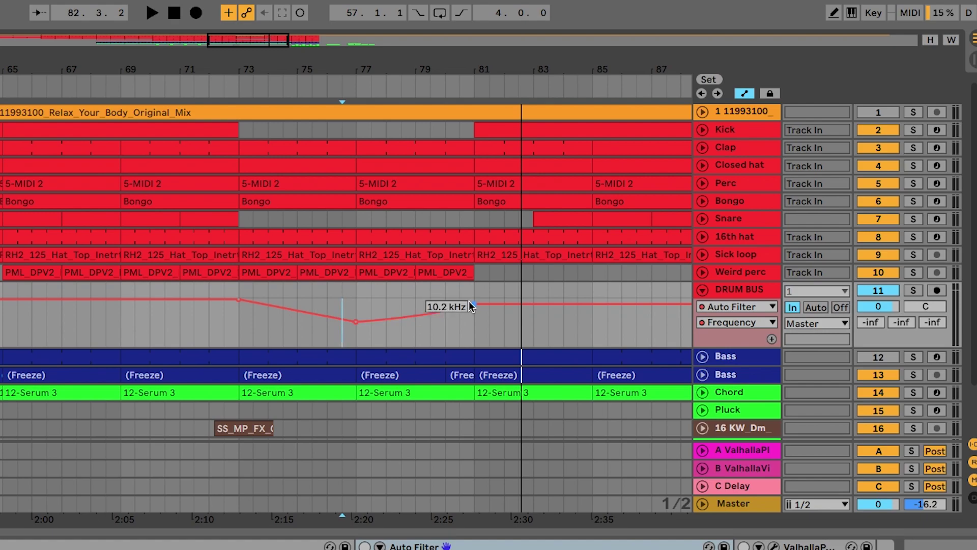
pyautogui.moveTo(473, 307); pyautogui.dragTo(460, 306)
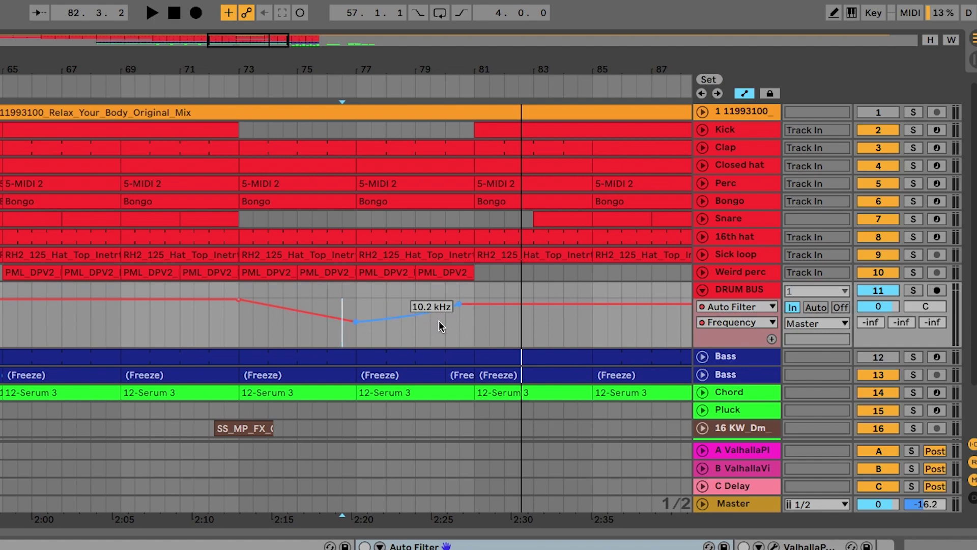
pyautogui.click(457, 340)
pyautogui.click(460, 372)
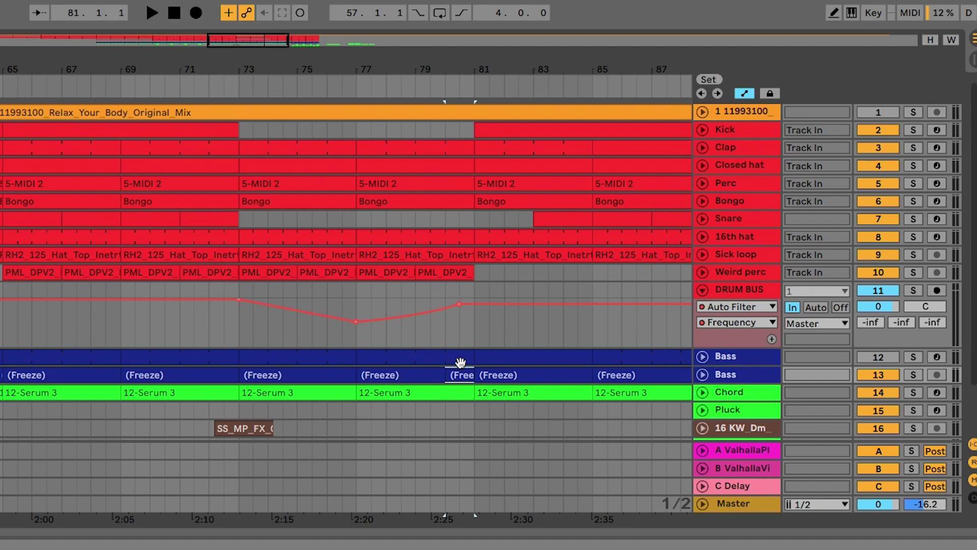
# - Delete the short Bass clip and end the Closed hat, Perc, Bongo and 16th hat clips before the drop
pyautogui.press('Delete')
pyautogui.click(465, 219)
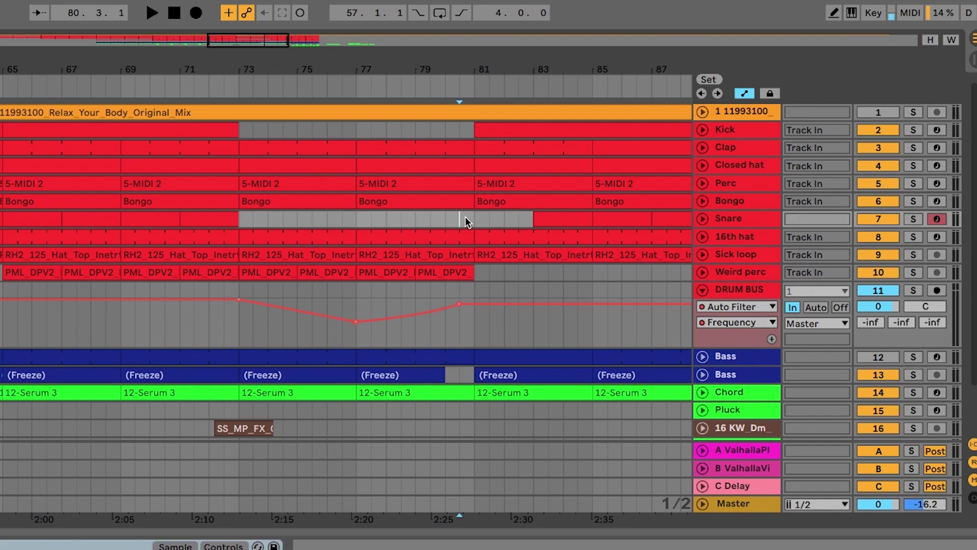
pyautogui.press('+')
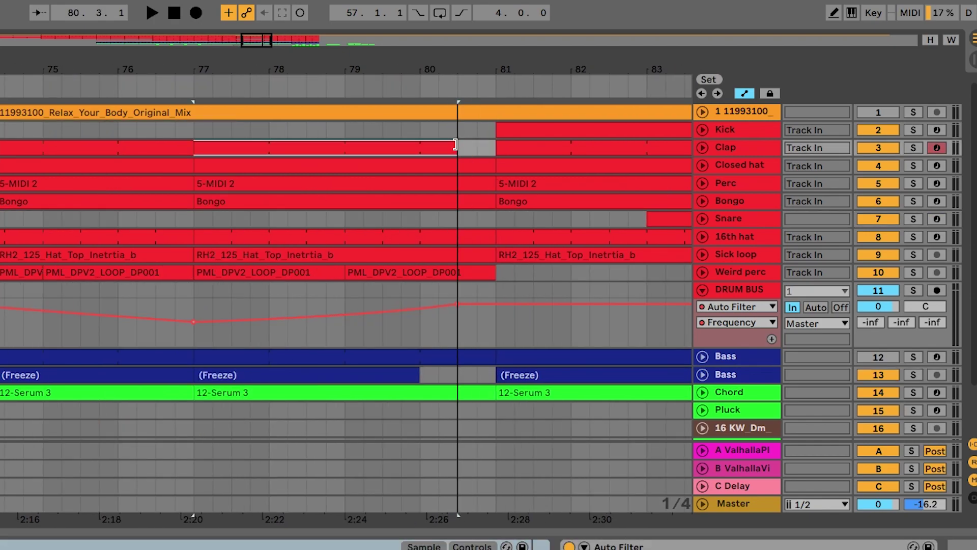
pyautogui.moveTo(496, 164); pyautogui.dragTo(458, 204)
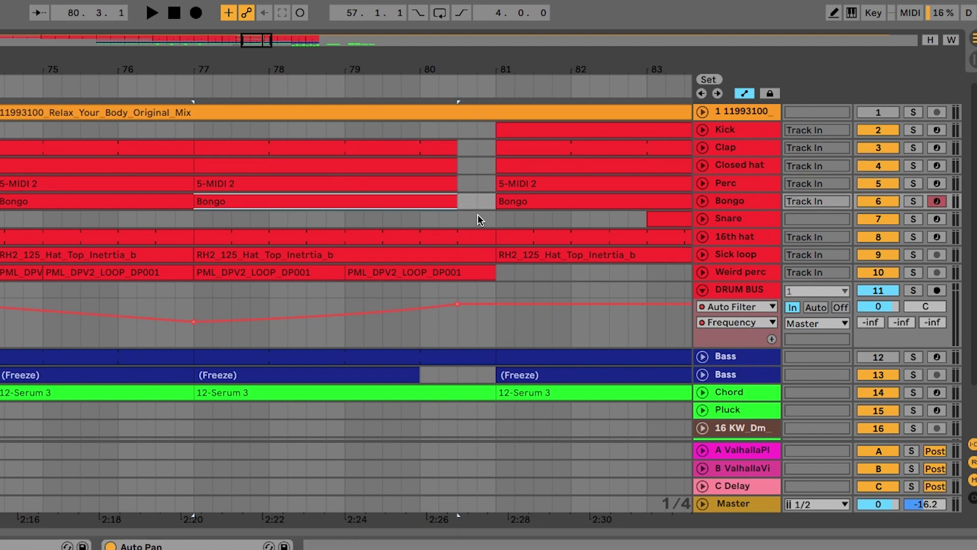
pyautogui.moveTo(479, 235); pyautogui.dragTo(458, 255)
# - Play from bar 79 to hear the cut, then fold DRUM BUS and zoom out to bars 49–105
pyautogui.click(341, 287)
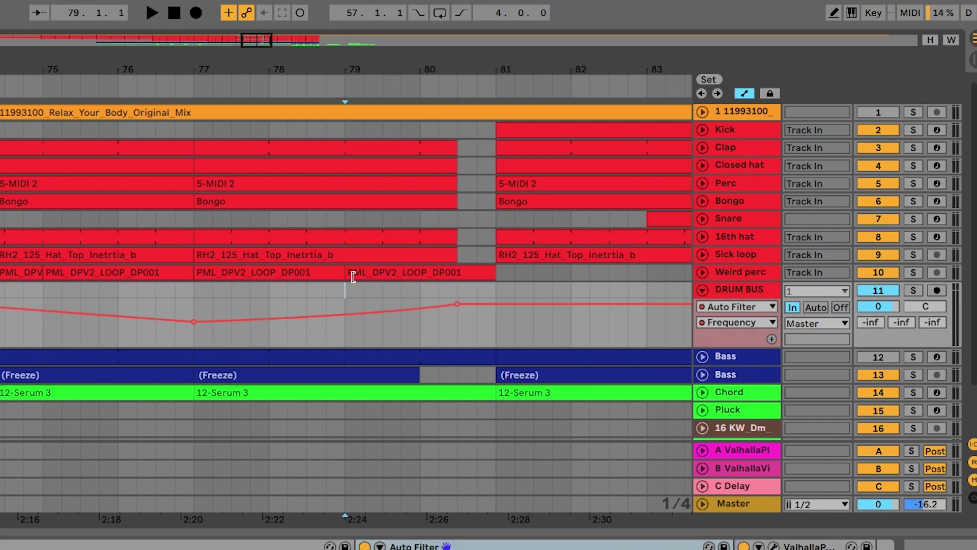
pyautogui.press('space')
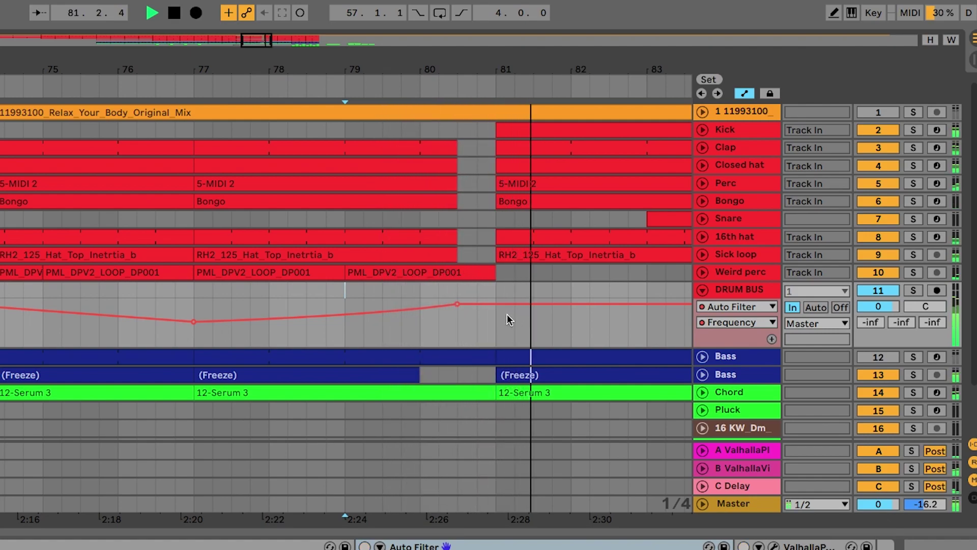
pyautogui.click(703, 288)
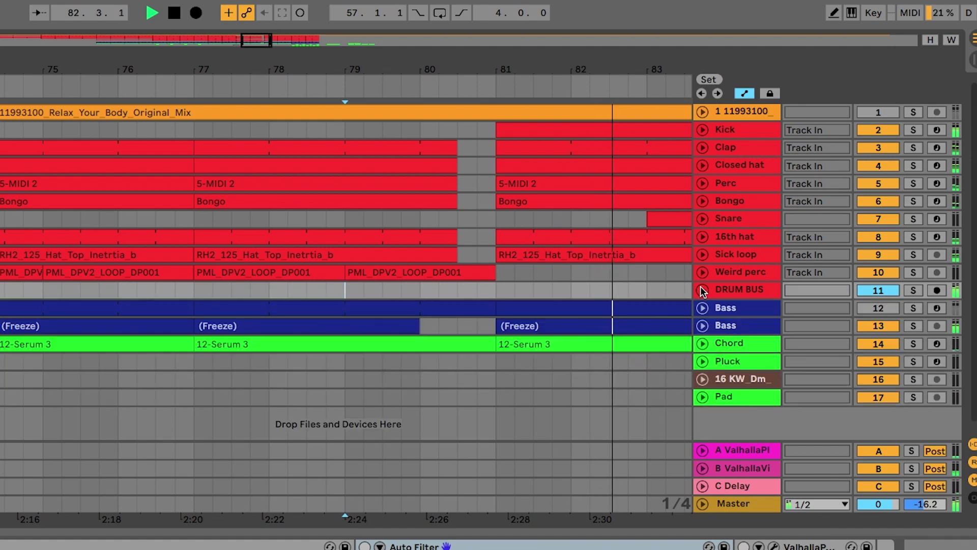
pyautogui.press('-')
pyautogui.press('-')
pyautogui.press('-')
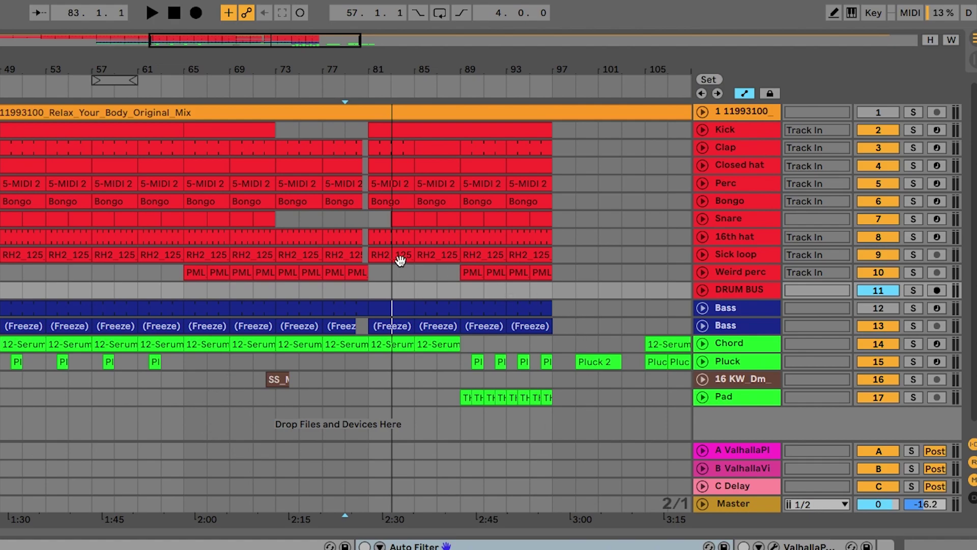
pyautogui.click(252, 291)
pyautogui.press('+')
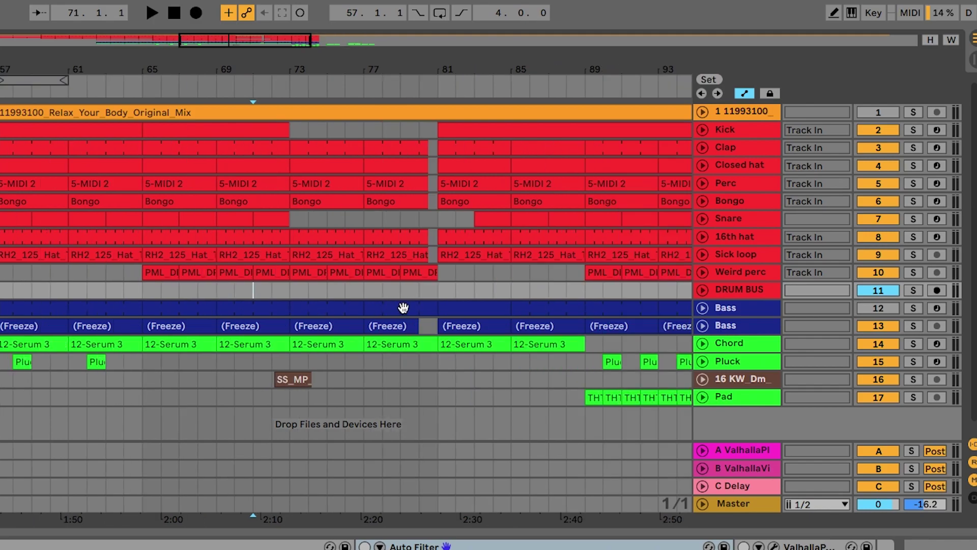
pyautogui.press('space')
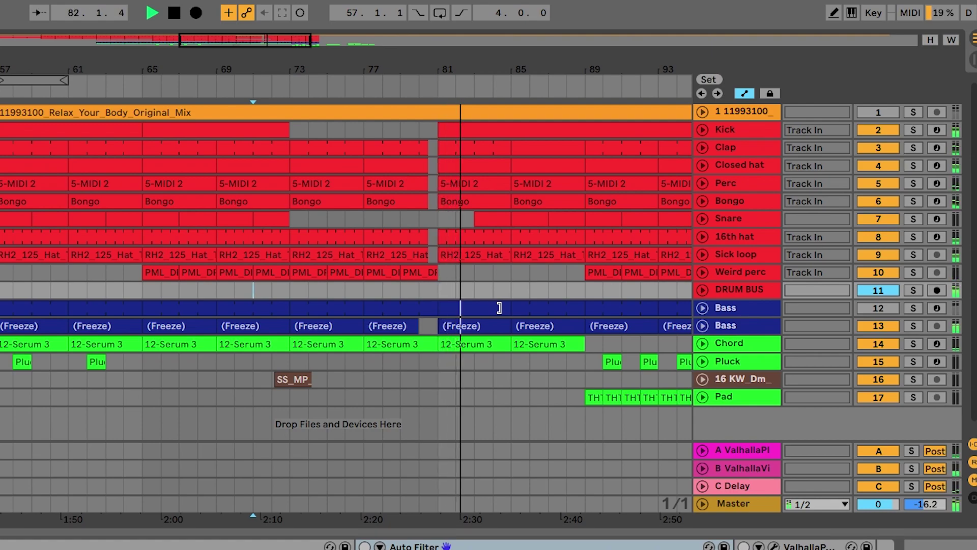
pyautogui.press('space')
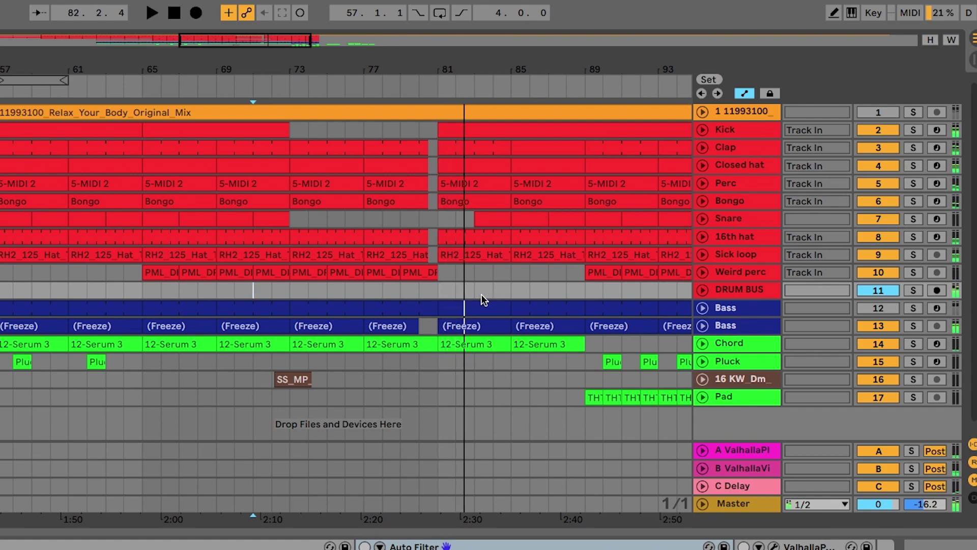
# - Show the Master track's Mixer > Track Volume automation and select 2:20–2:28 for the dip
pyautogui.click(745, 506)
pyautogui.click(703, 504)
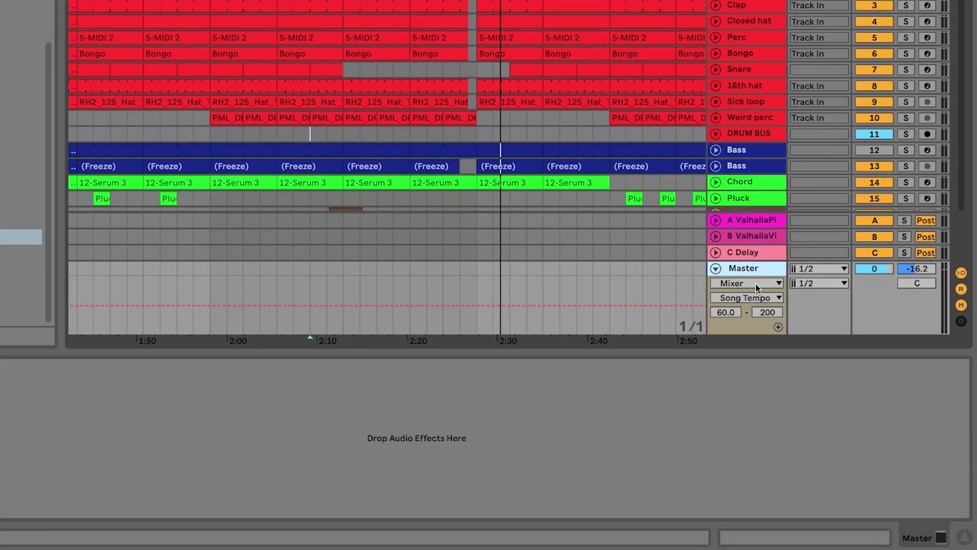
pyautogui.click(757, 292)
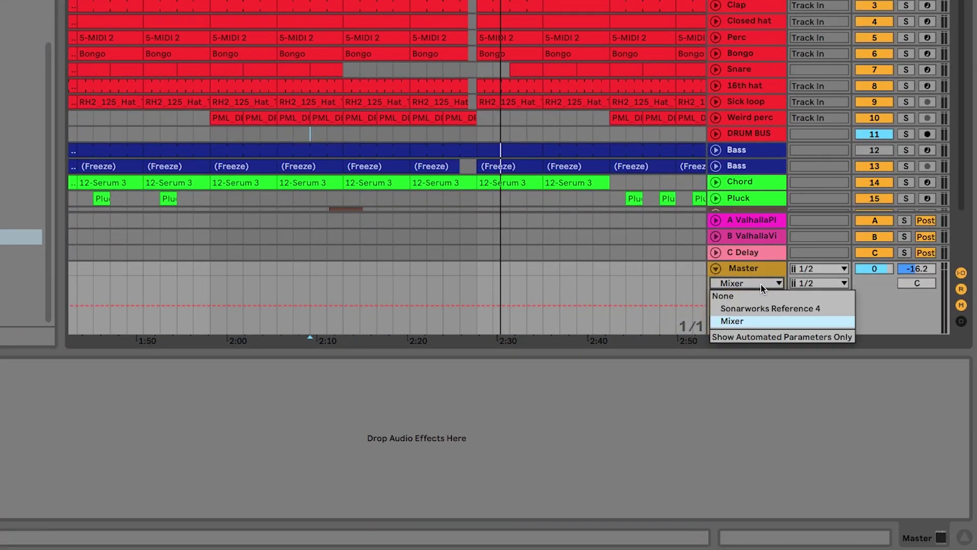
pyautogui.click(748, 321)
pyautogui.click(751, 298)
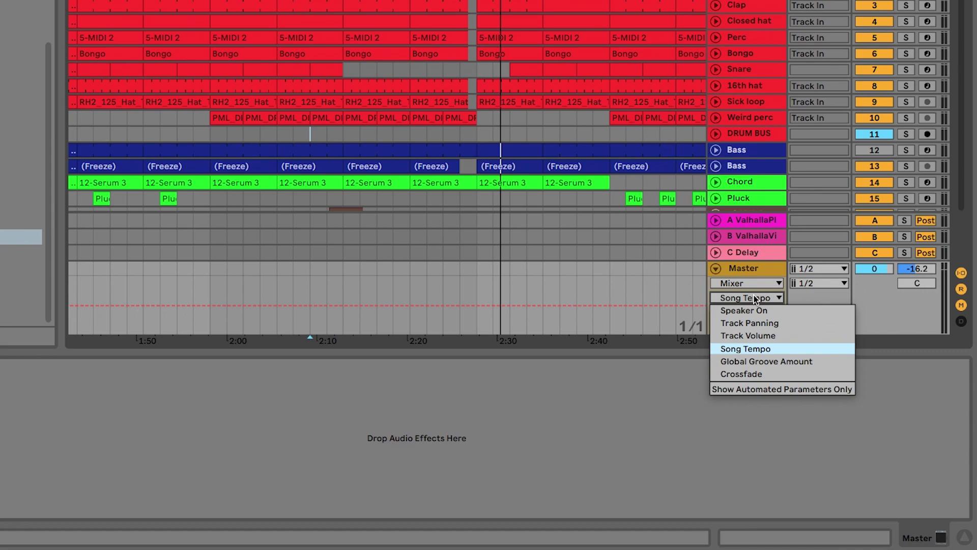
pyautogui.click(764, 335)
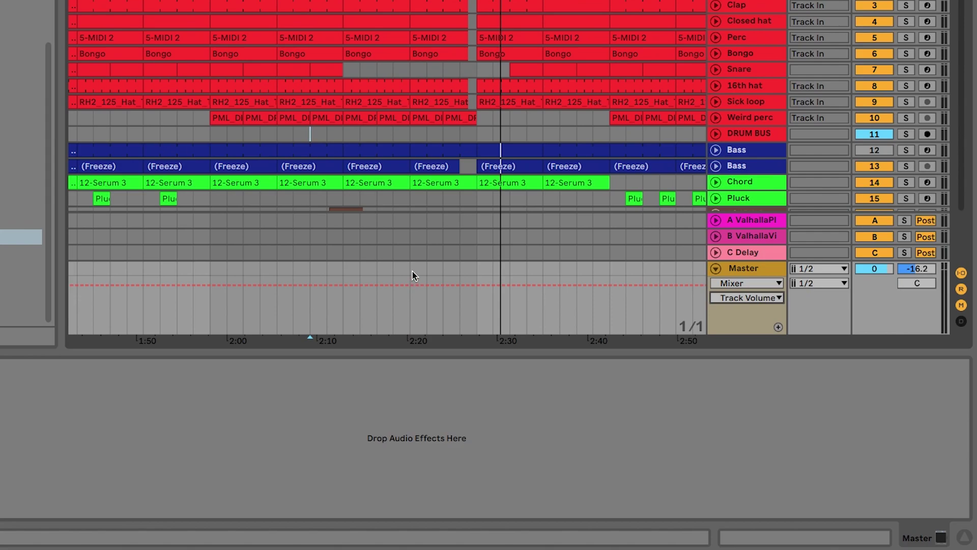
pyautogui.moveTo(411, 275); pyautogui.dragTo(463, 298)
pyautogui.moveTo(464, 295)
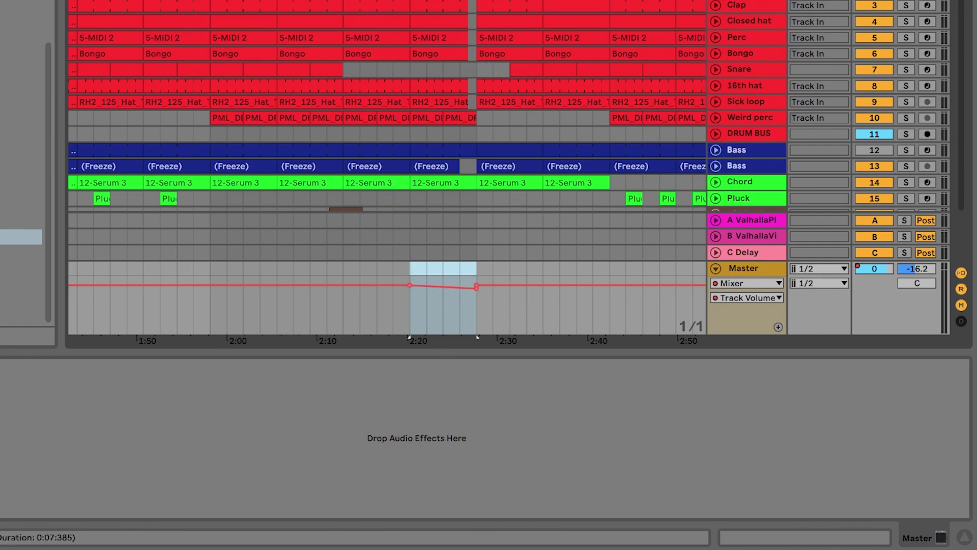
pyautogui.click(382, 7)
pyautogui.press('space')
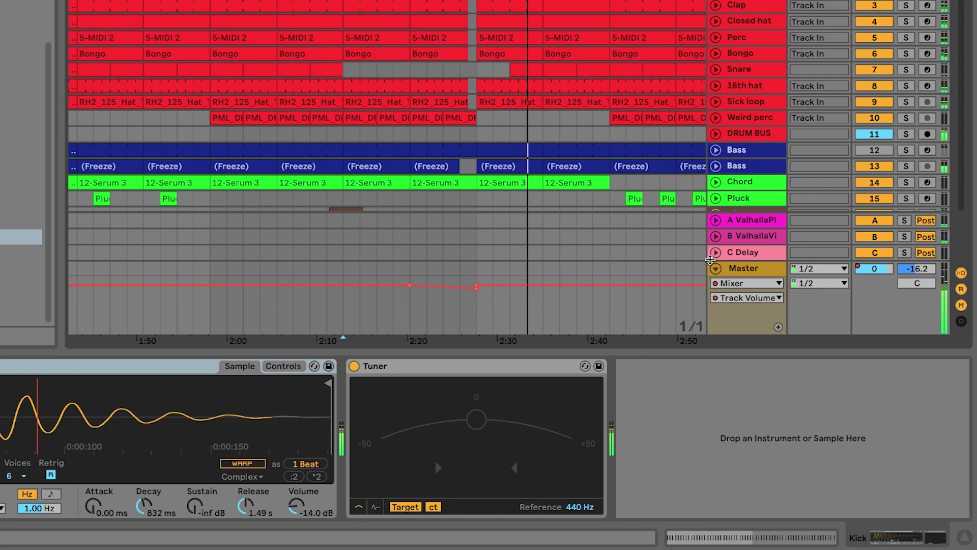
pyautogui.press('space')
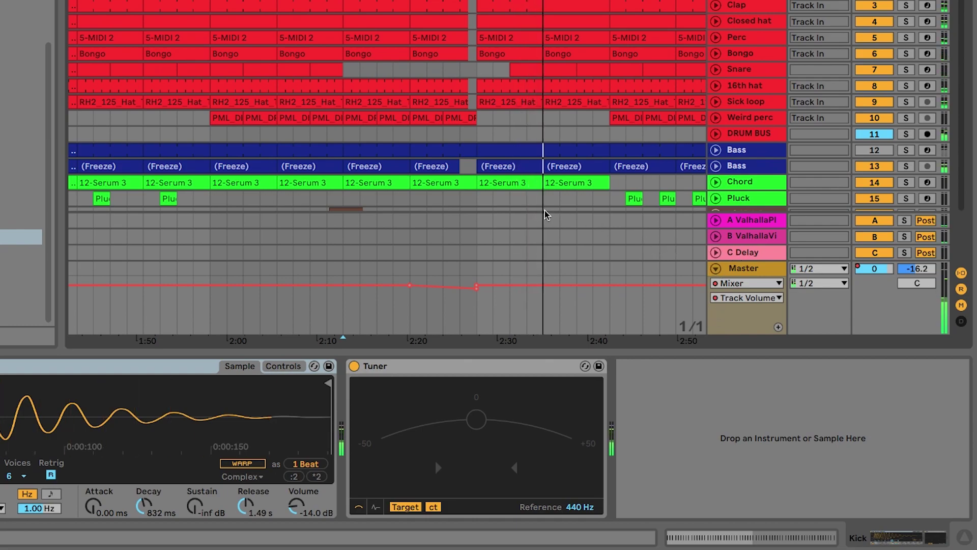